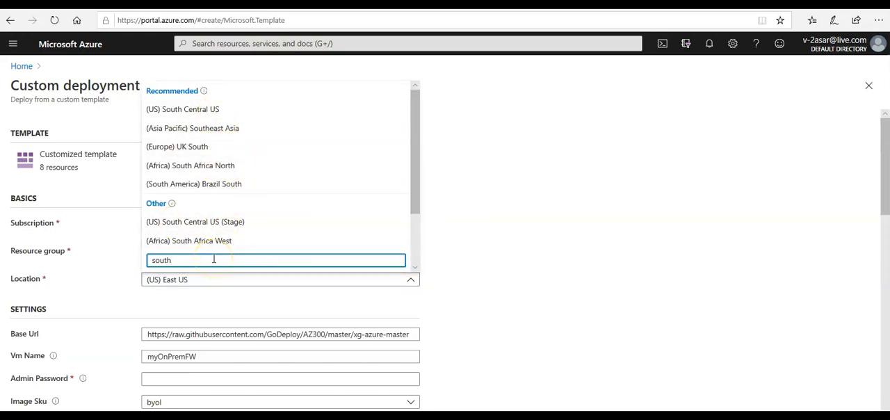
Filter the deployment locations for southeast and choose (Asia Pacific) Southeast Asia
type("east")
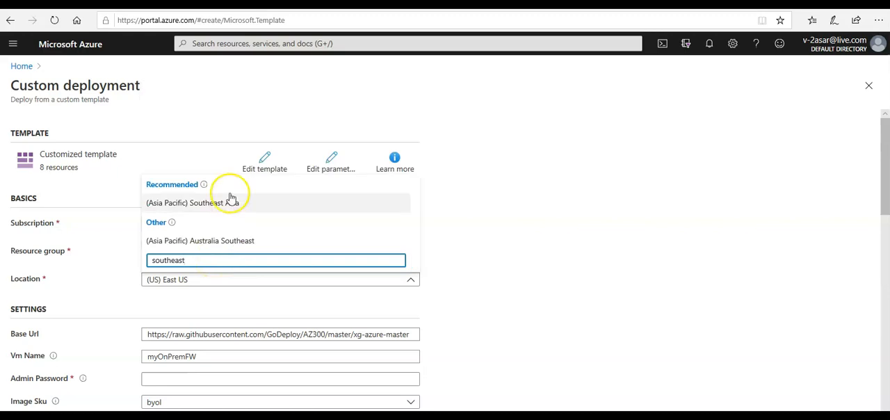
left_click(214, 209)
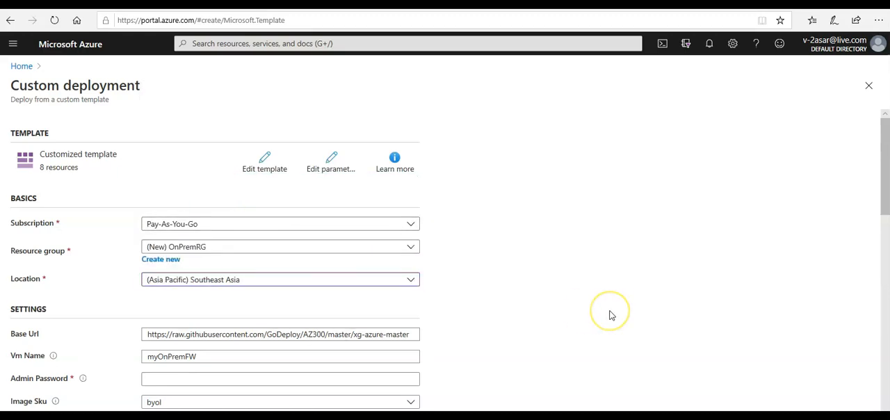
Enter the admin password in the deployment settings, keeping the default base URL and VM name
scroll(610, 315, "down", 1)
triple_click(333, 298)
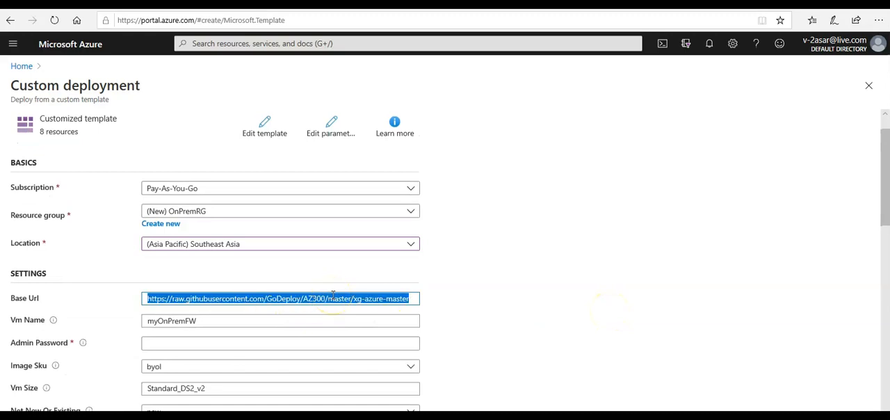
left_click(230, 320)
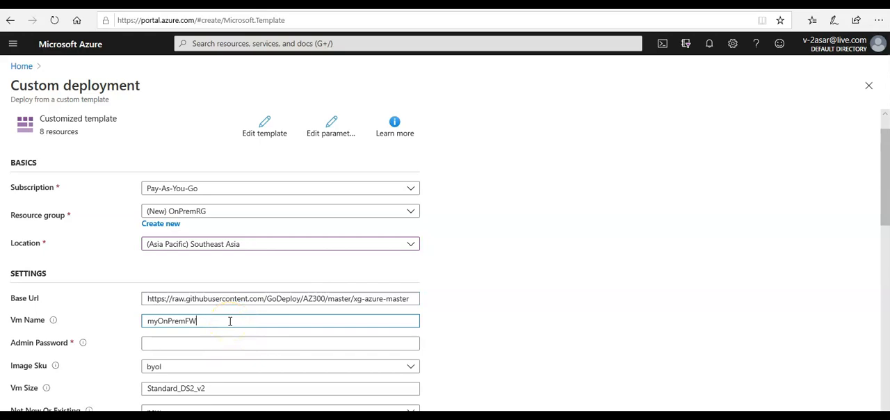
left_click(187, 342)
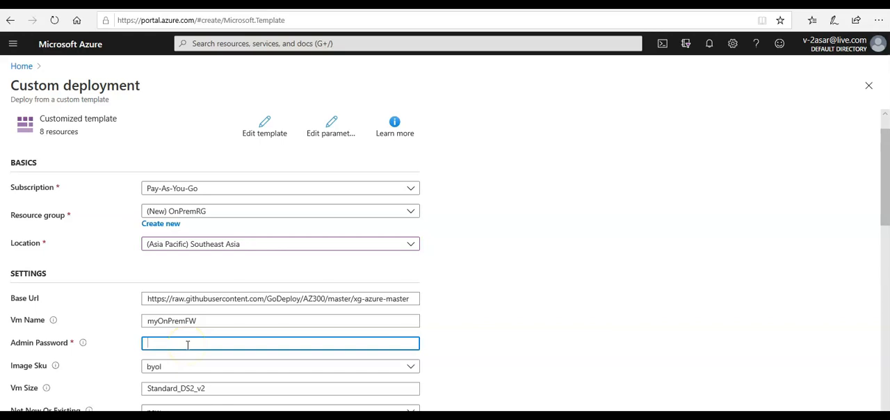
type("Password123456789")
left_click(591, 385)
Review the default network settings and set the Public Ip DNS prefix to myPublicIP
scroll(591, 385, "down", 1)
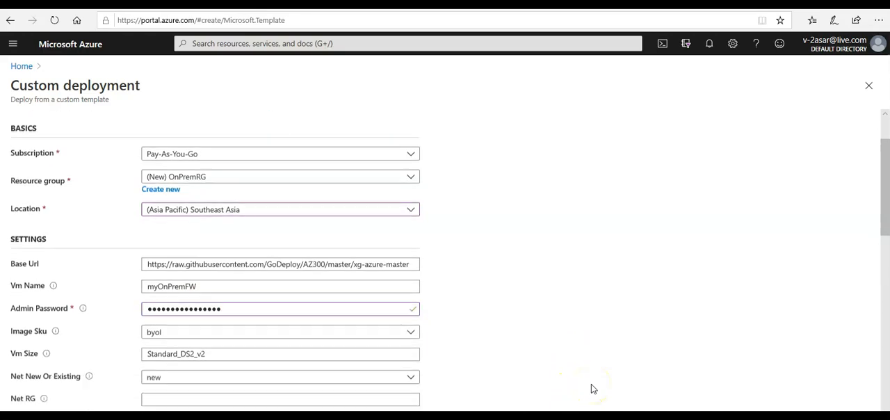
scroll(591, 388, "down", 2)
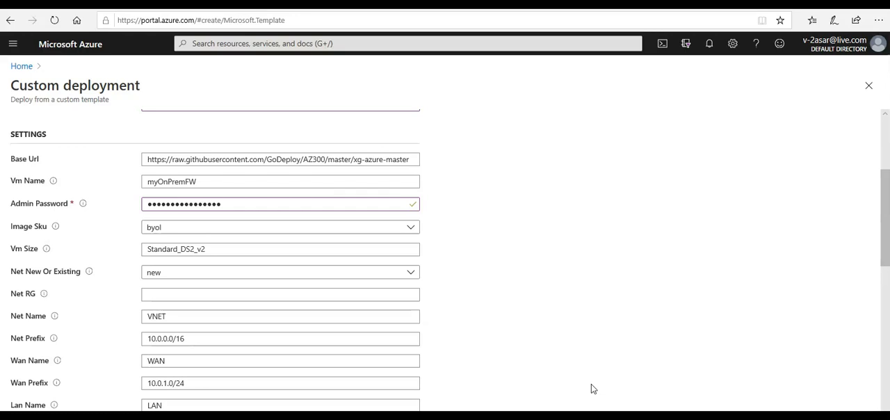
scroll(590, 383, "down", 3)
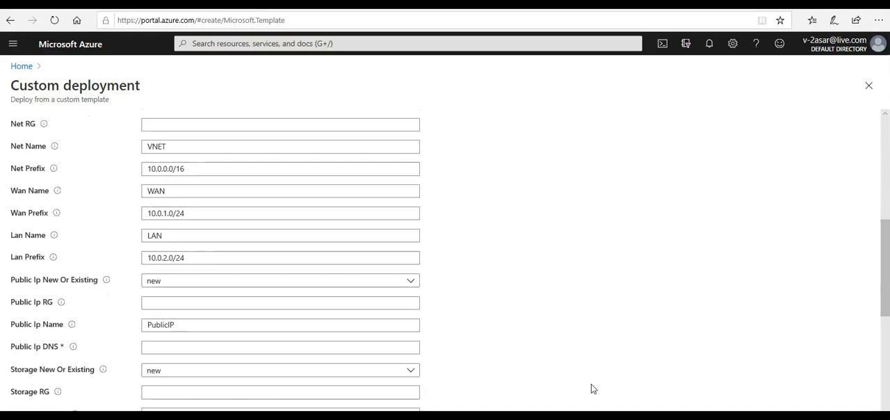
scroll(591, 388, "down", 1)
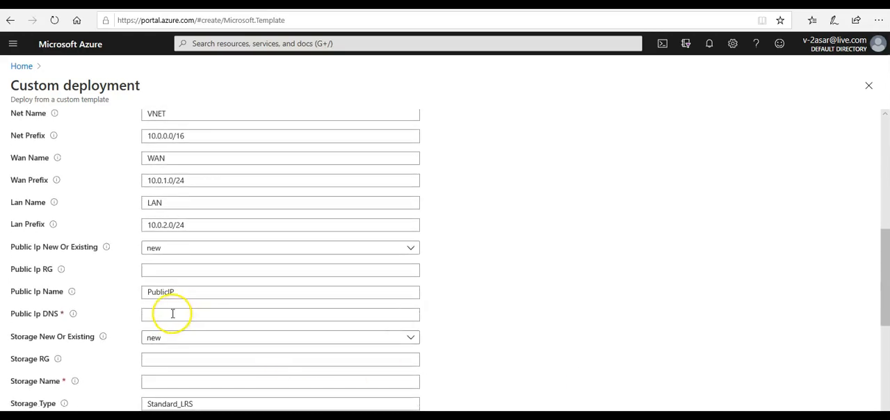
mouse_move(72, 319)
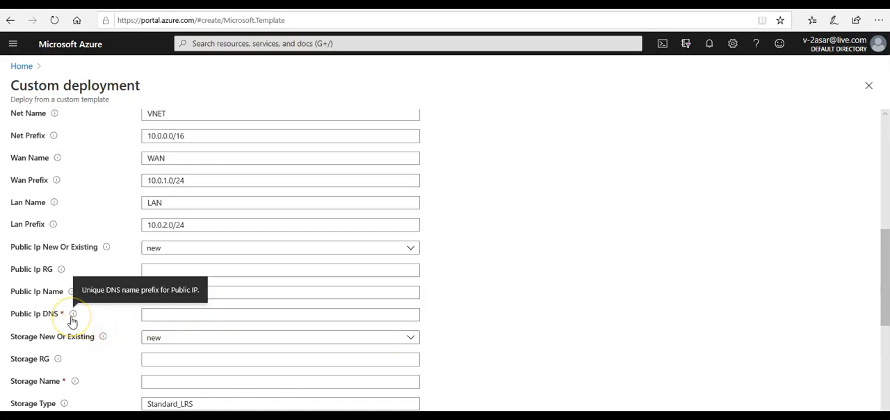
left_click(159, 315)
type("myPublicIP")
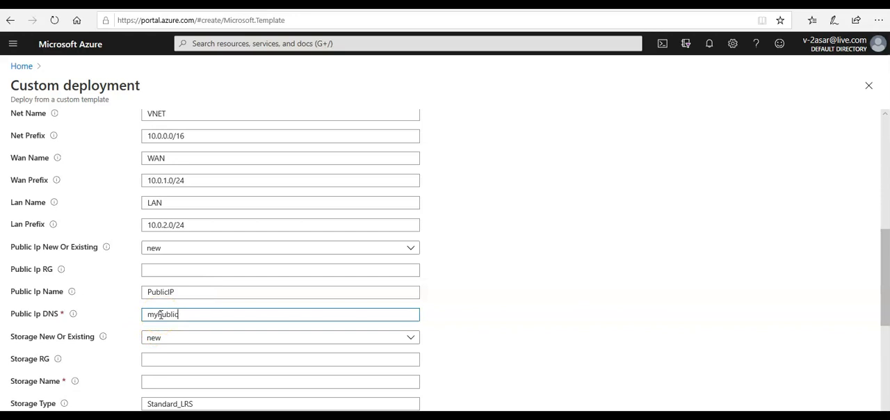
Enter mystorage as the Storage RG value
left_click(172, 357)
type("mystorage")
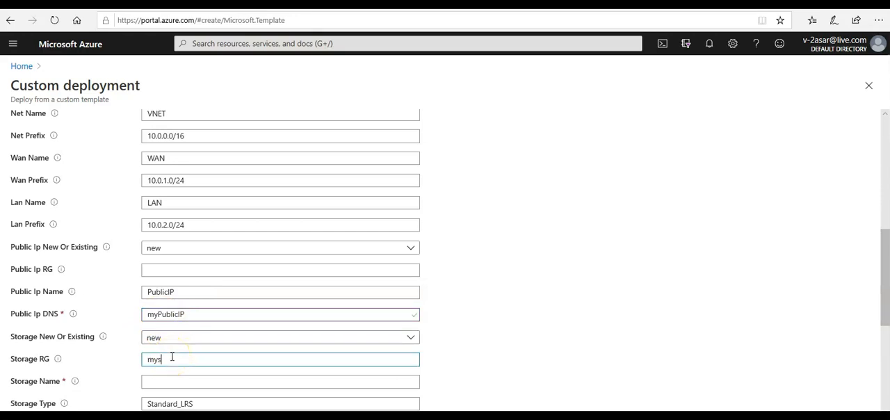
left_click(533, 345)
Agree to the terms and conditions of the custom deployment and submit the purchase
scroll(533, 346, "down", 2)
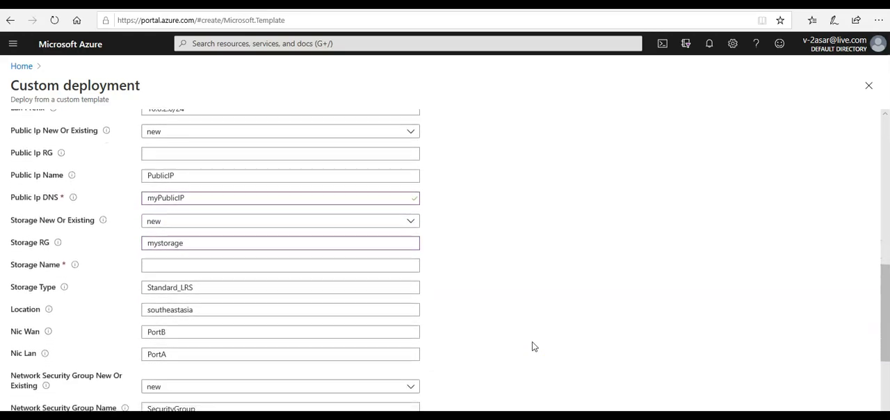
scroll(532, 342, "down", 3)
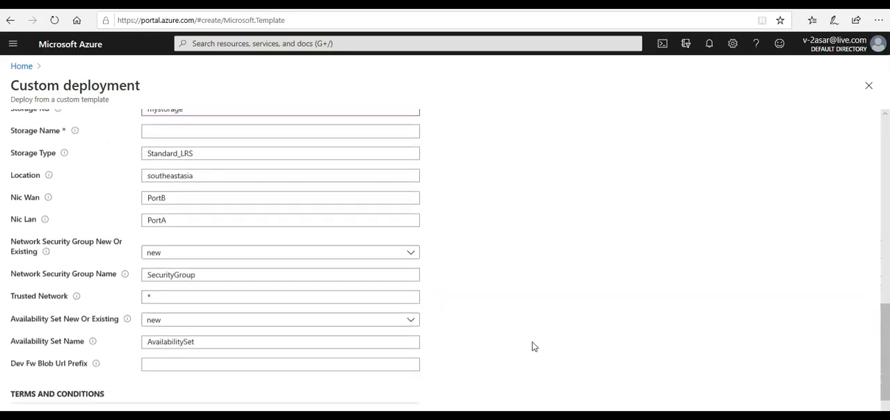
scroll(532, 346, "down", 1)
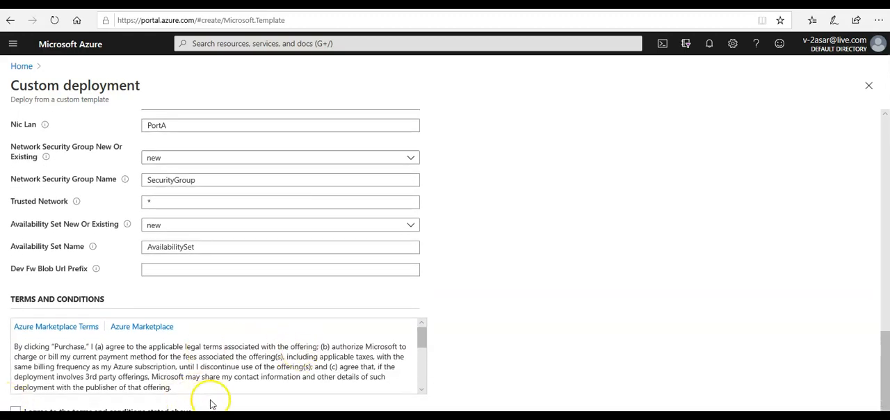
left_click(15, 404)
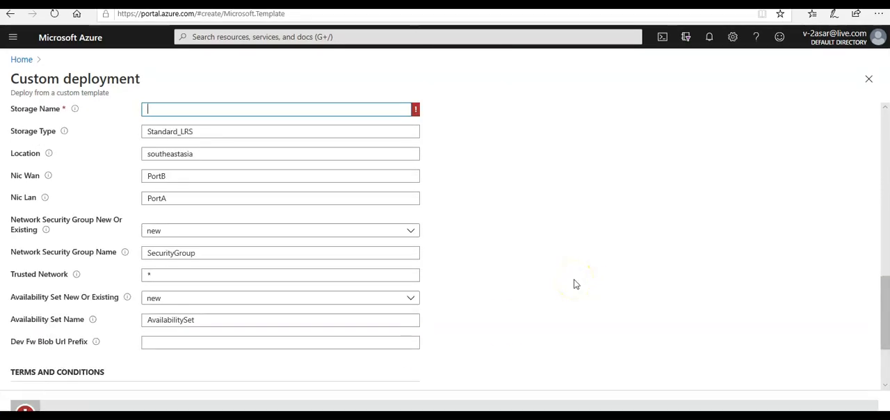
Move the mystorage value from Storage RG to the Storage Name setting
scroll(574, 284, "up", 2)
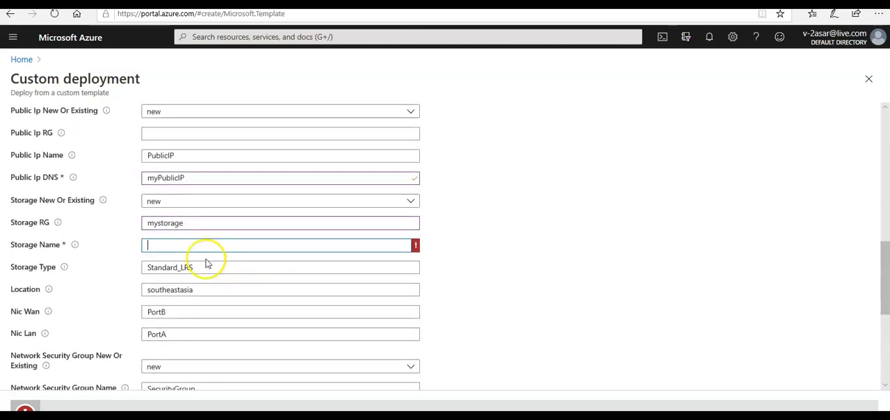
double_click(165, 224)
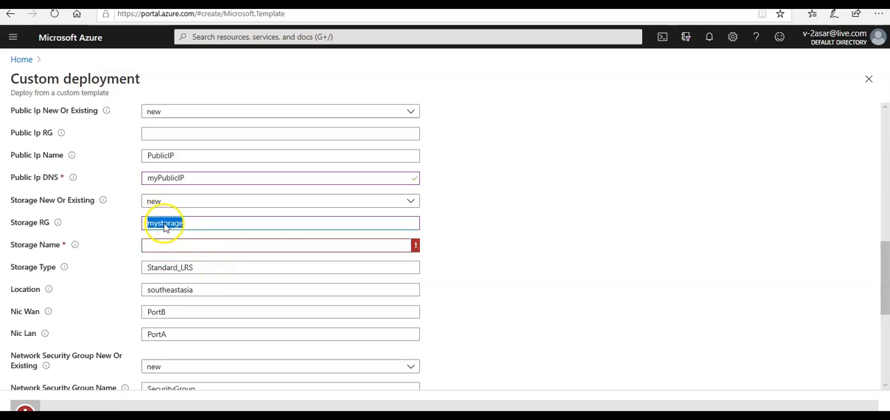
key("ctrl+x")
left_click(160, 245)
key("ctrl+v")
Open the validation error details and change the Storage Name to myteststorage
scroll(542, 311, "down", 3)
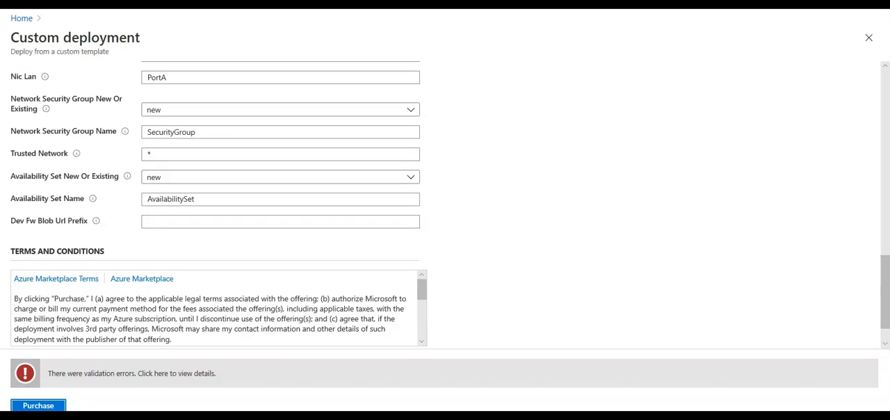
left_click(157, 374)
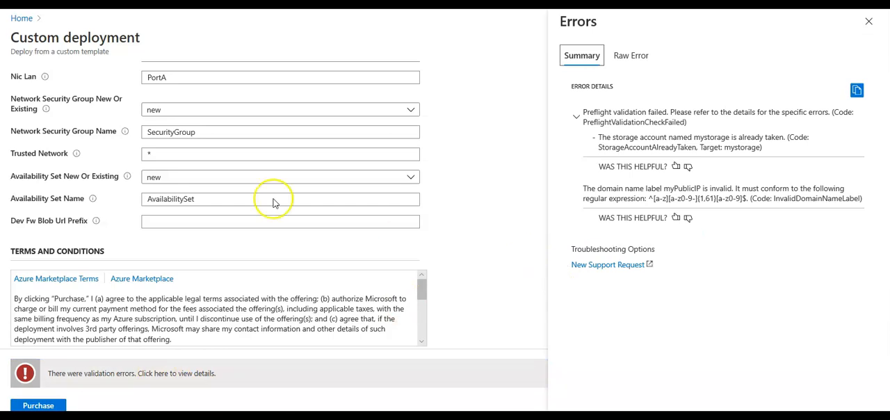
scroll(238, 175, "down", 1)
scroll(240, 175, "up", 3)
left_click(157, 156)
type("teststorage")
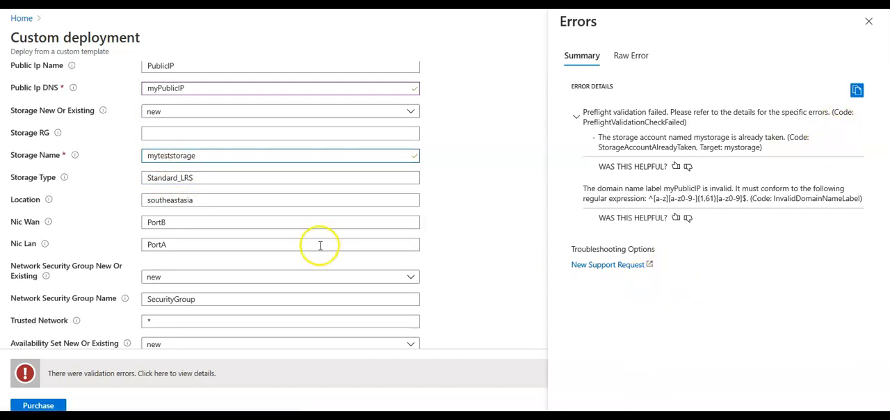
Resubmit the deployment purchase and inspect the details of its validation errors
left_click(38, 406)
left_click(455, 223)
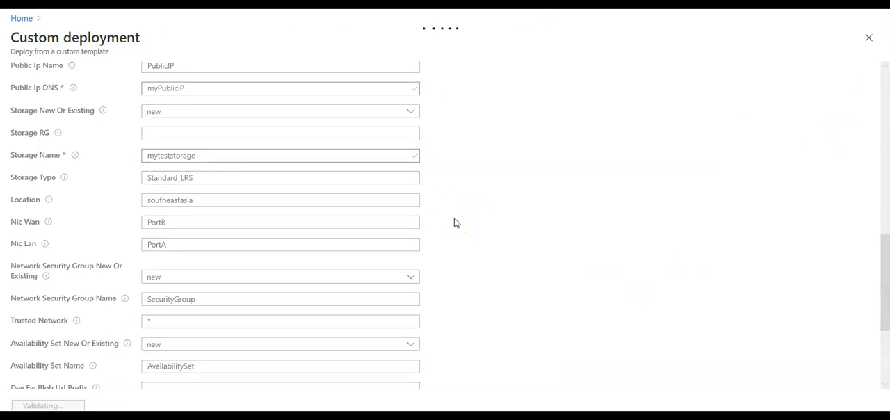
left_click(204, 374)
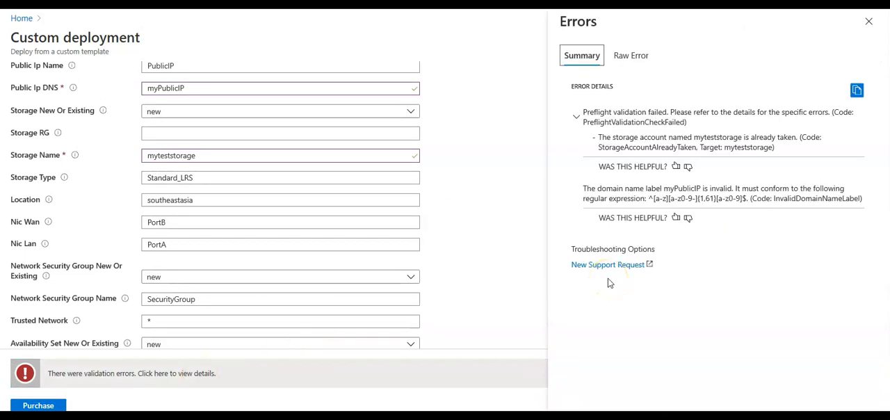
Replace "test" in the Storage Name with the account owner's name and submit the purchase again
double_click(164, 157)
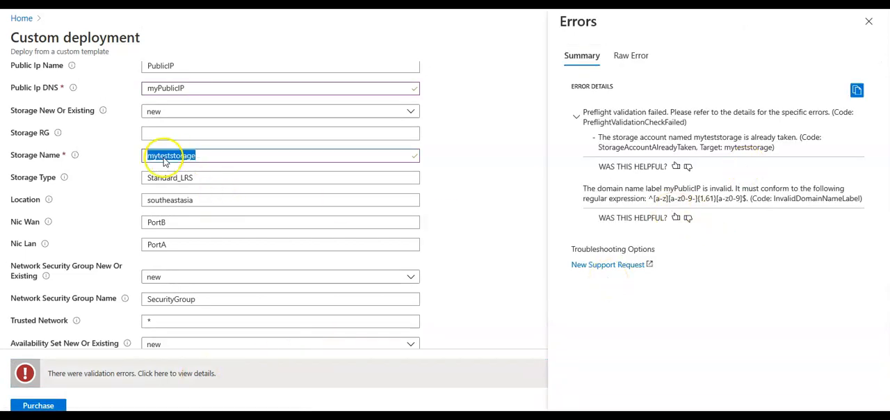
left_click(169, 156)
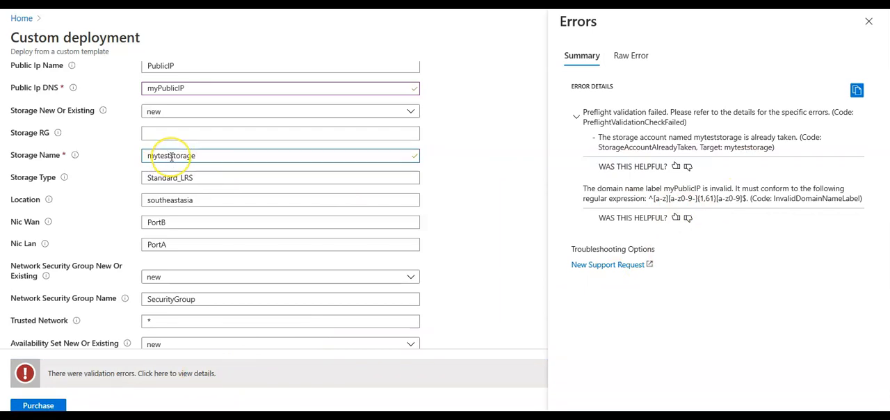
key("BackSpace")
key("BackSpace")
key("BackSpace")
key("BackSpace")
type("asar")
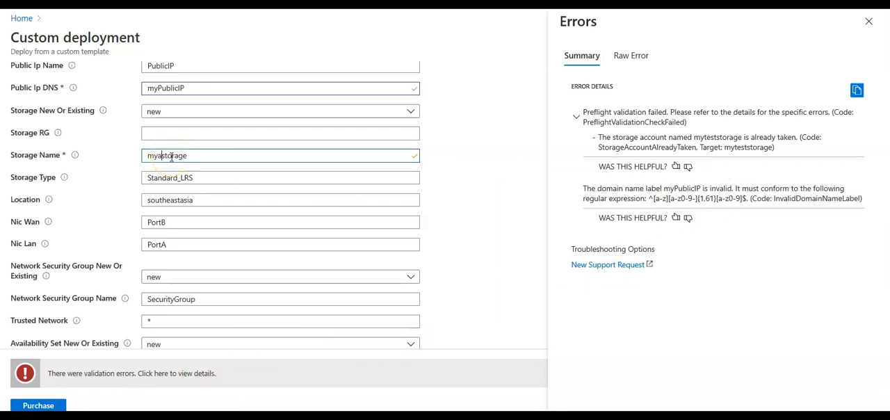
left_click(39, 405)
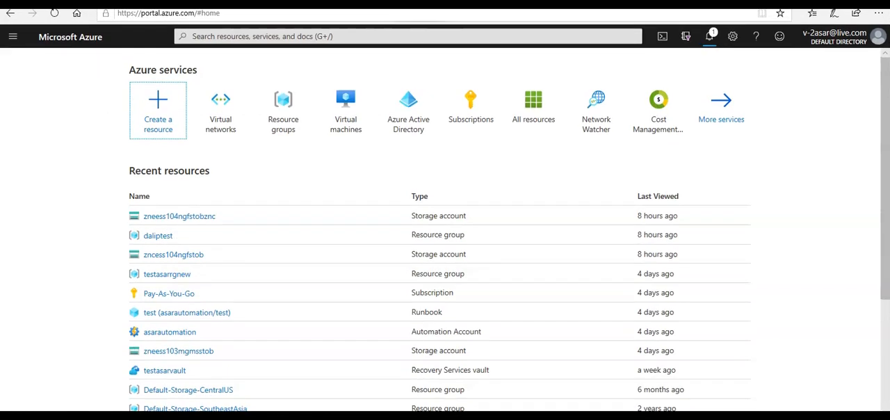
Open the overview of the running OnPremRG deployment from the portal notifications
left_click(709, 37)
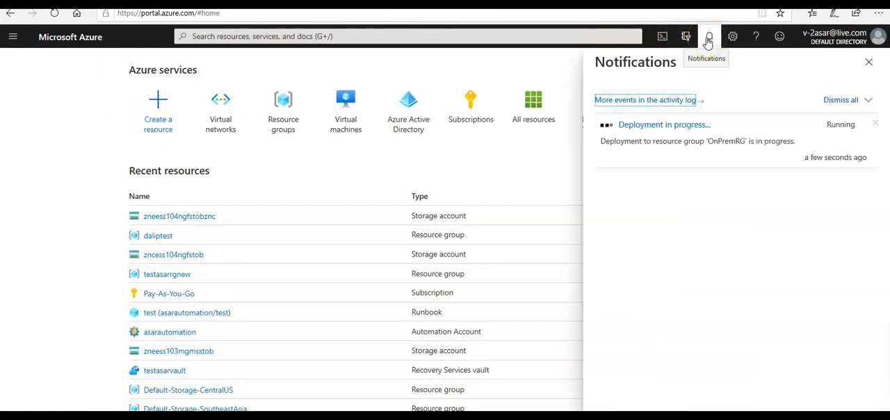
left_click(666, 125)
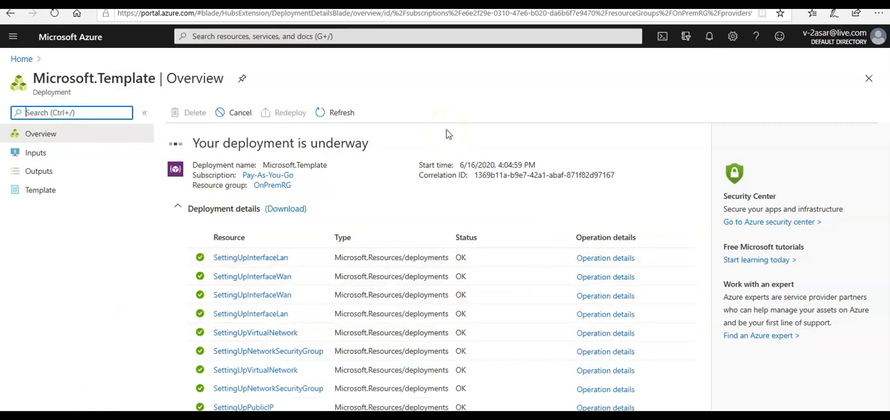
Open the Azure portal home page in a new browser tab and start creating a new resource
key("ctrl+t")
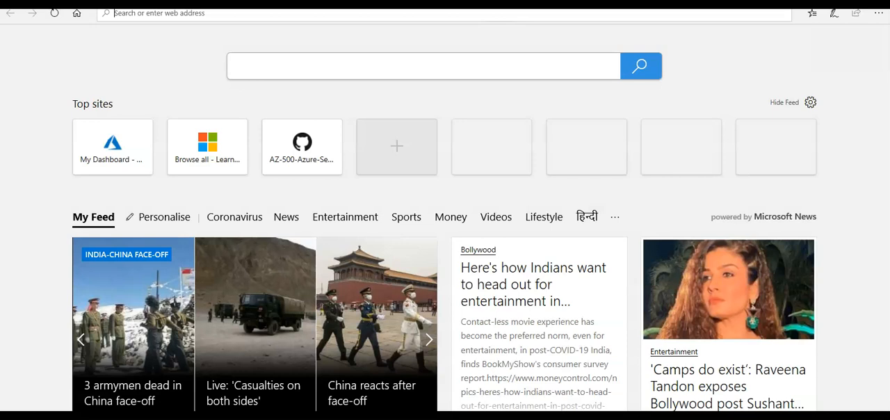
type("po")
key("Return")
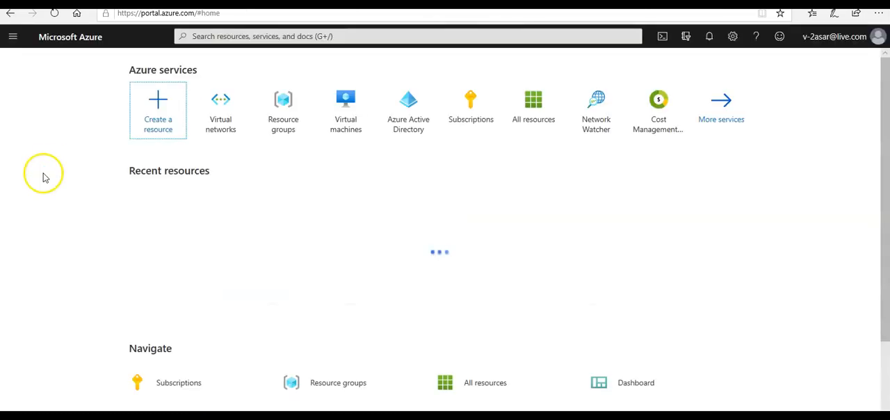
left_click(153, 109)
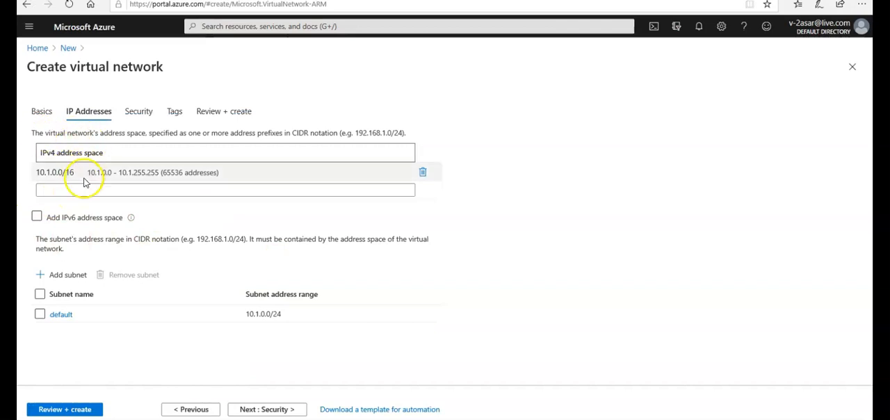
Set the new virtual network's IPv4 address space to 172.17.0.0/16
left_click(80, 171)
left_click_drag(83, 171, 32, 172)
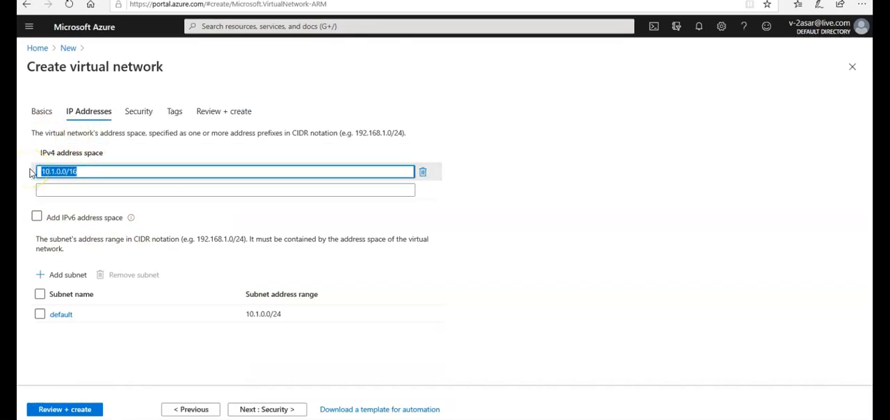
type("17")
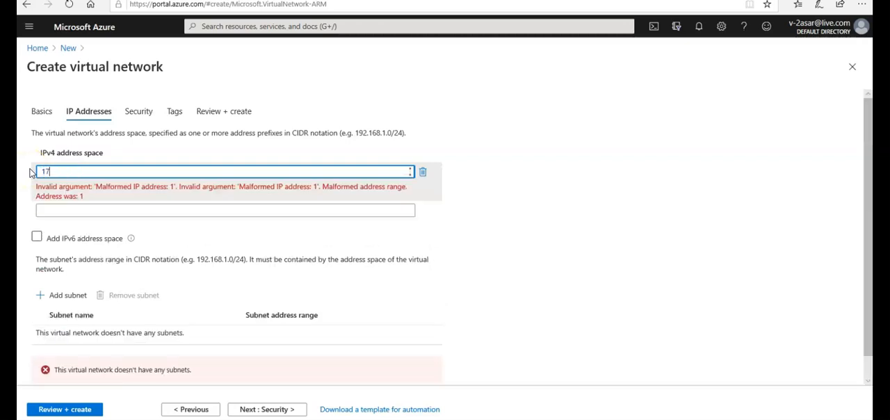
type("2.17.0.0/16")
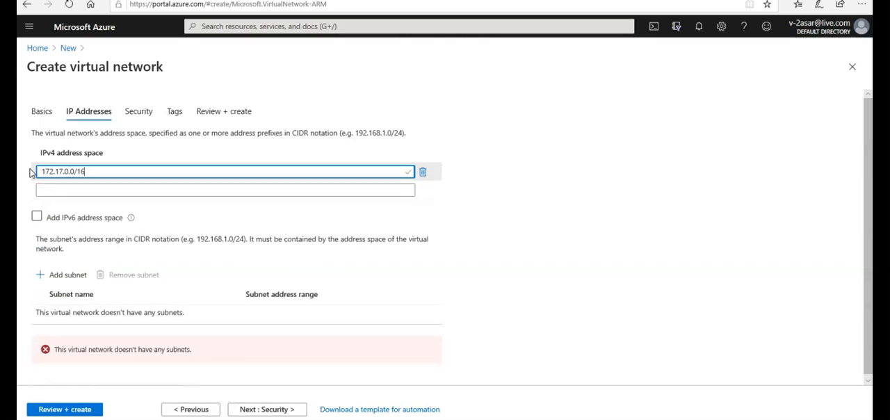
Add a subnet named subnetone with address range 172.17.0.0/24 to the new virtual network
left_click(74, 279)
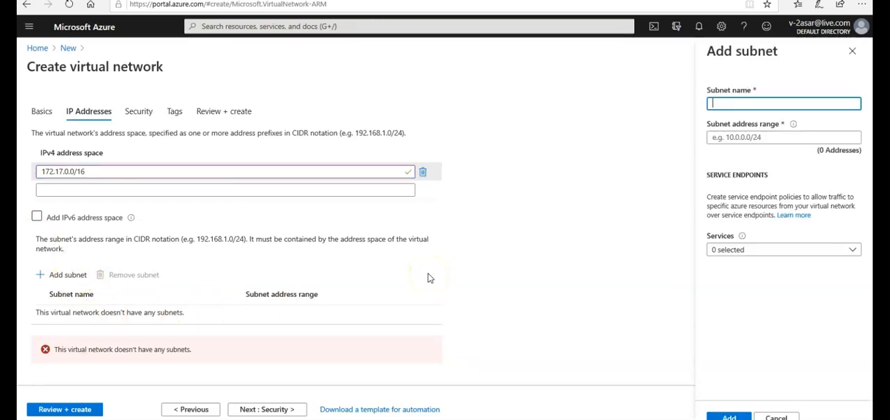
left_click(725, 139)
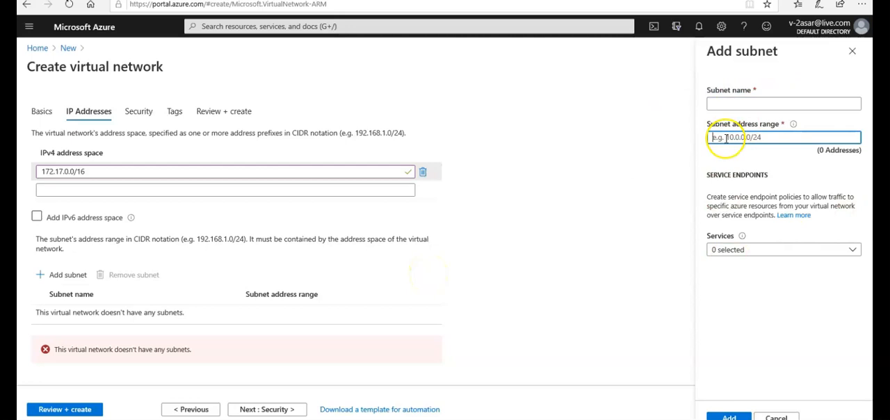
type("17")
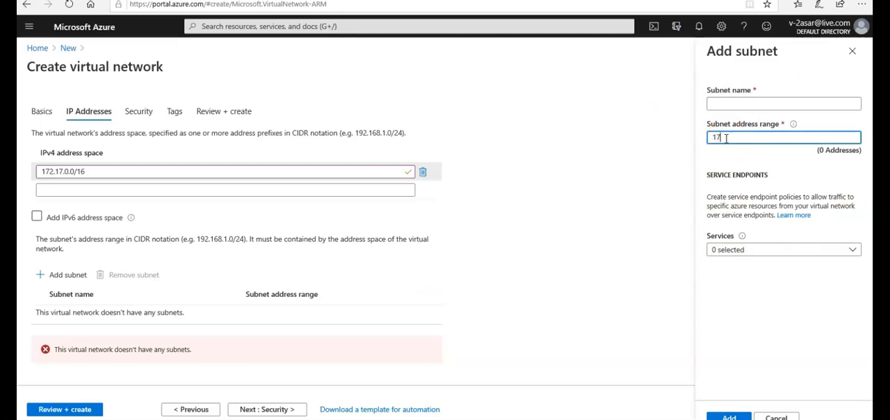
type("2.17.0.")
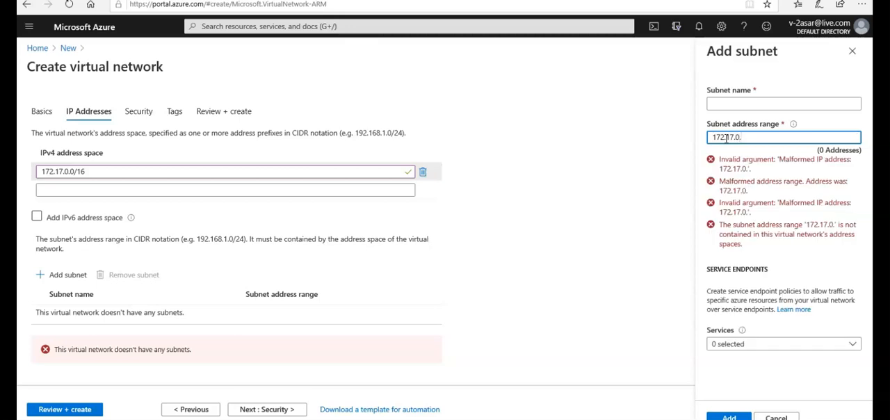
type("0/24")
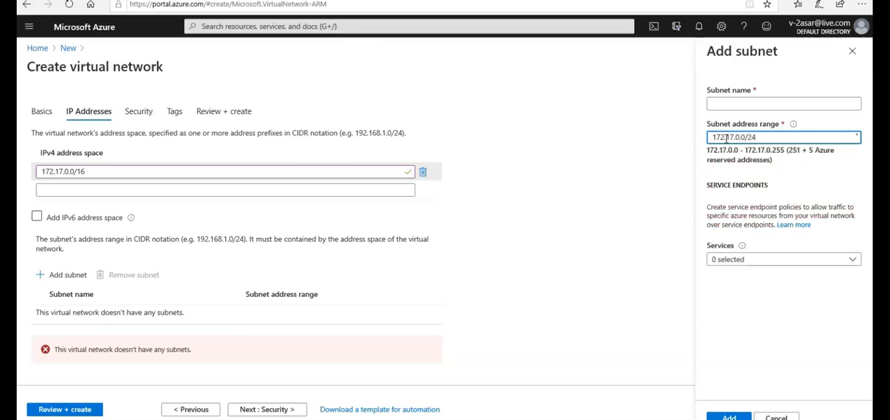
left_click(731, 104)
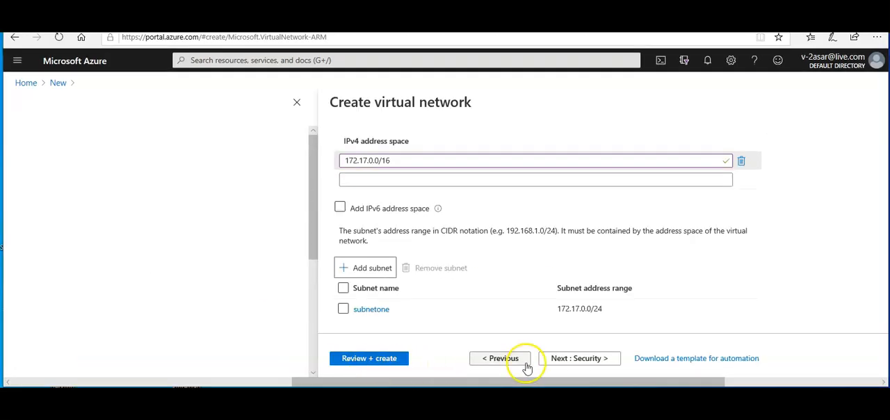
Keep the default security and tag settings, then review and create the virtual network S2S_RG-vnet
left_click(586, 357)
left_click(561, 360)
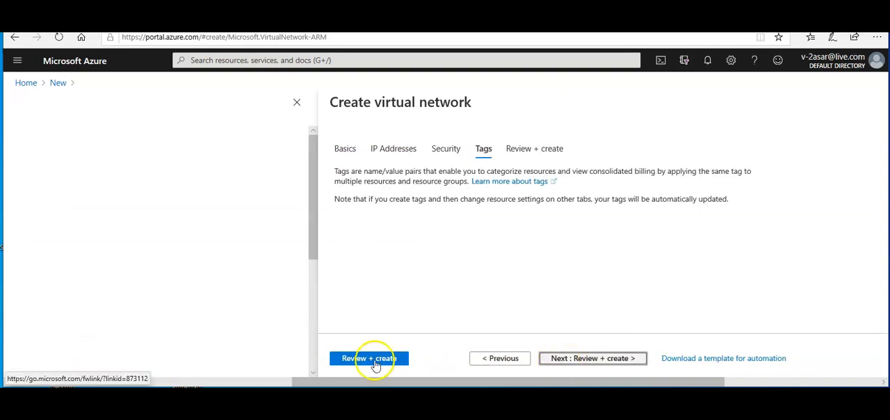
left_click(375, 361)
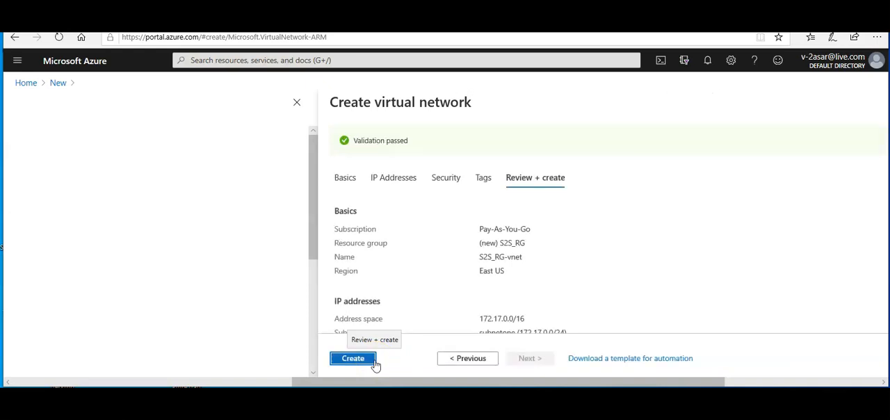
left_click(370, 362)
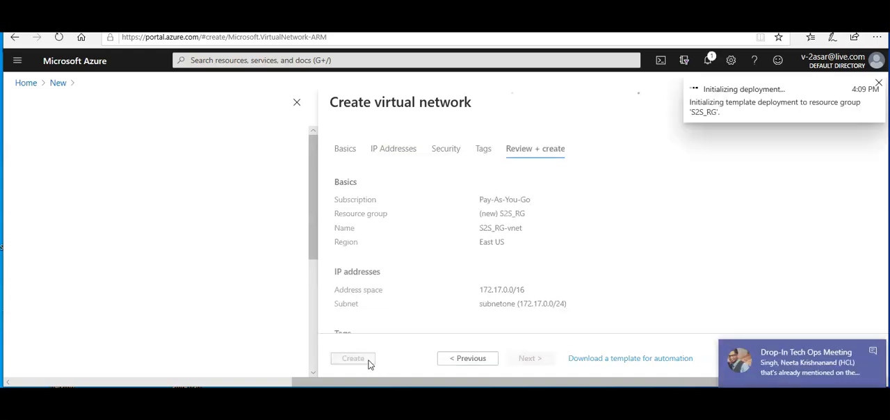
left_click(872, 351)
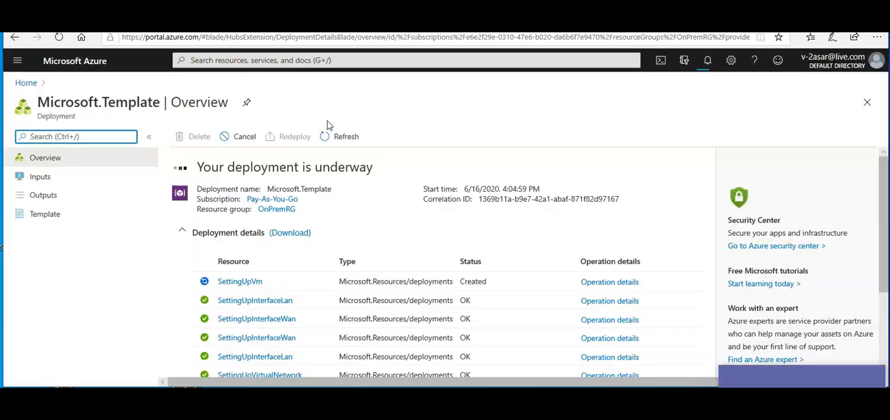
left_click(873, 376)
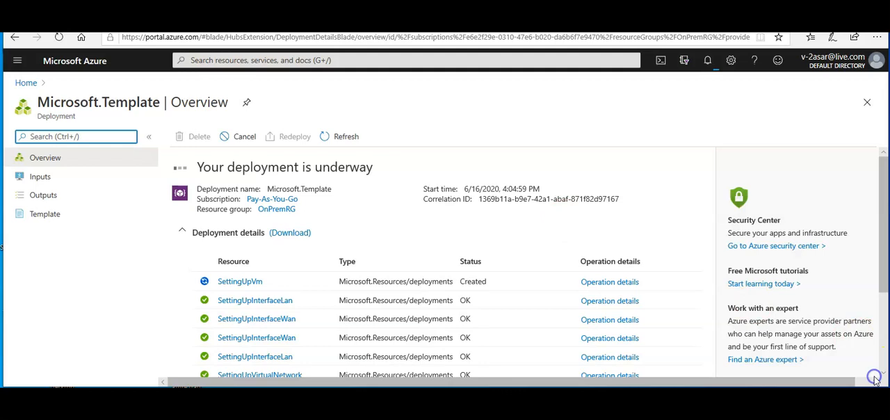
Open the S2S_RG resource group and refresh its resource list
left_click(25, 83)
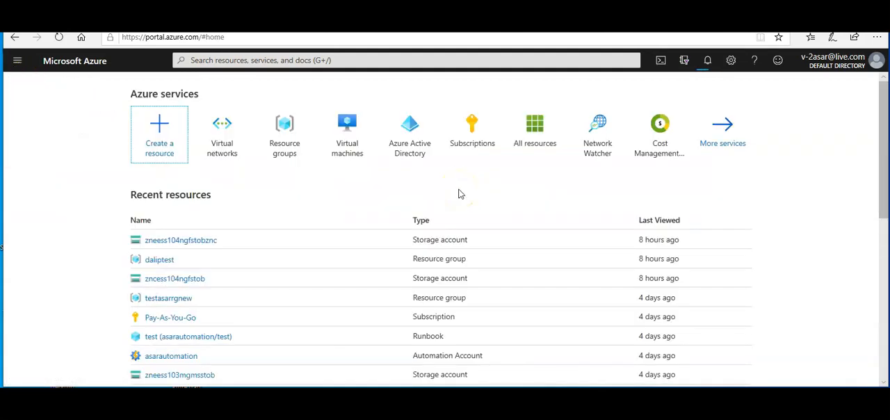
left_click(297, 141)
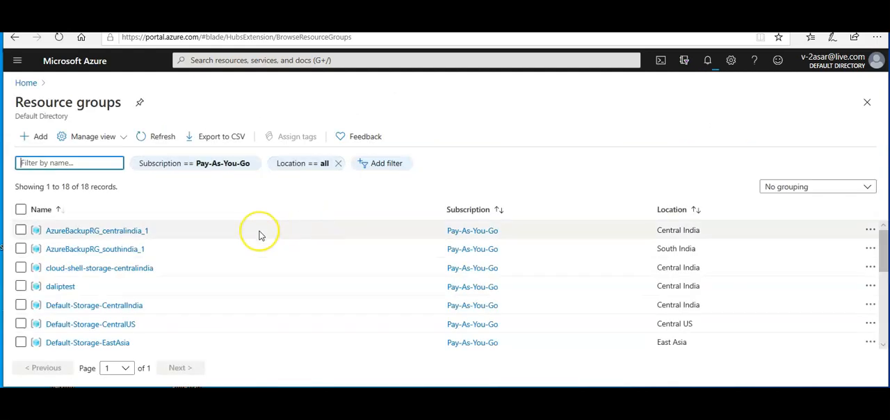
scroll(258, 232, "down", 3)
left_click(58, 302)
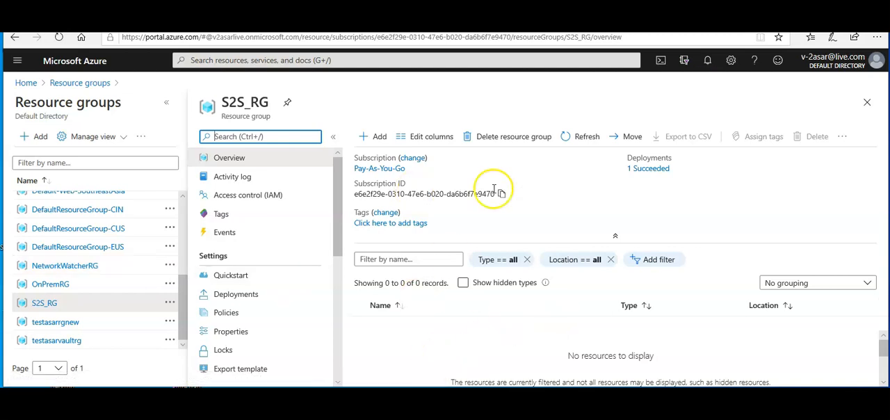
left_click(590, 142)
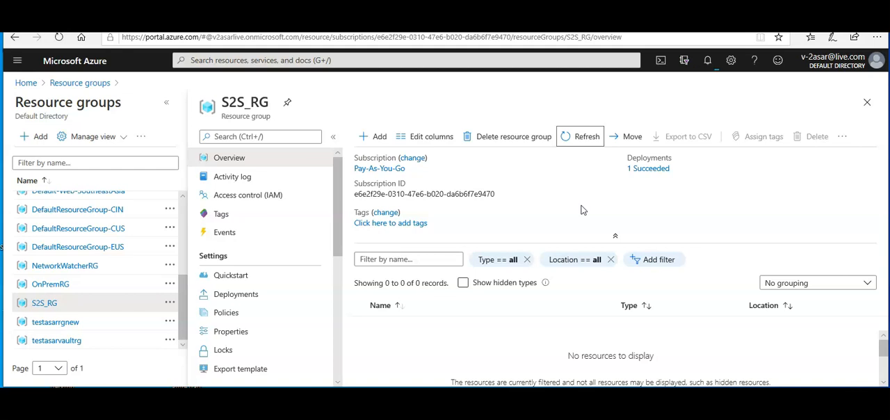
Open the deployed S2S_RG-vnet from the portal notifications and add a gateway subnet with address range 172.17.1.0/24
left_click(710, 64)
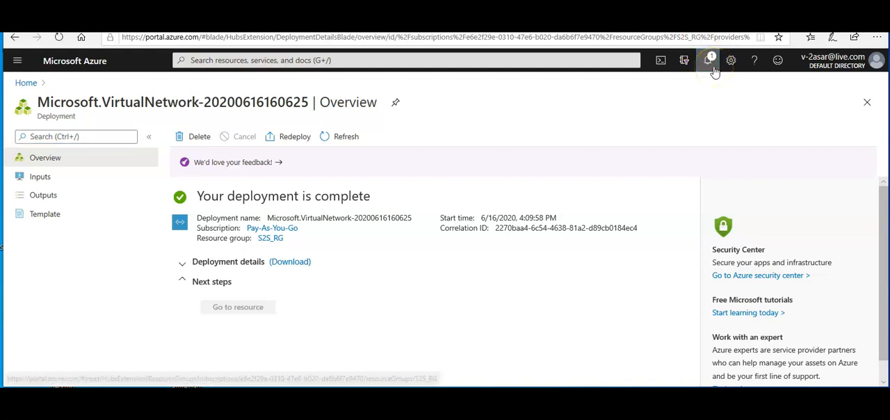
left_click(634, 195)
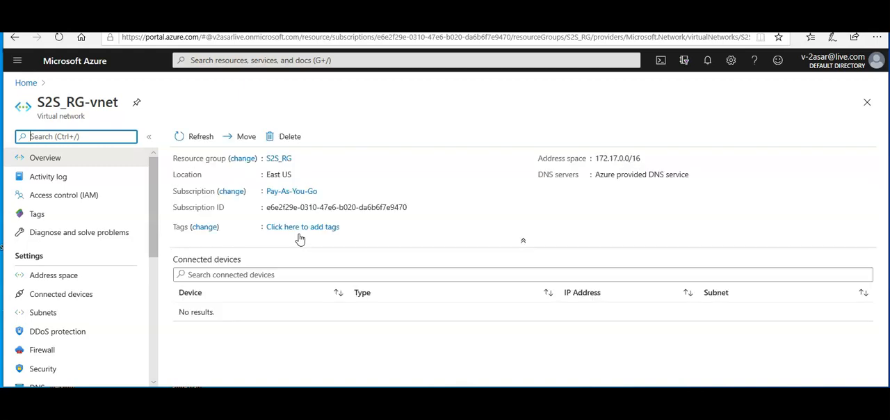
left_click(37, 315)
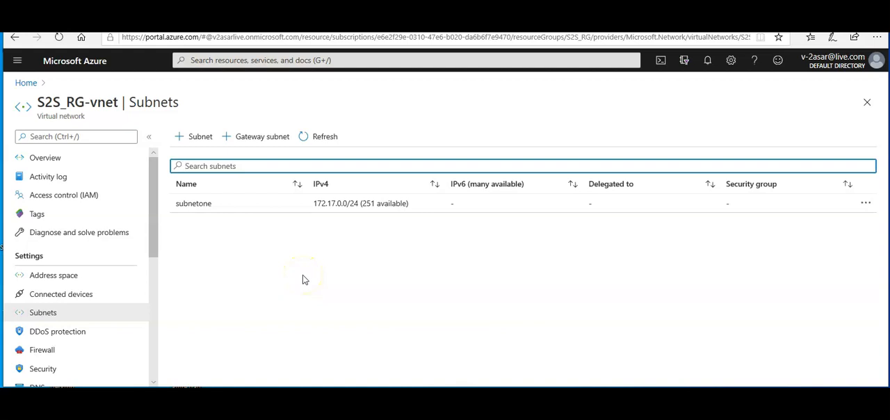
left_click(250, 139)
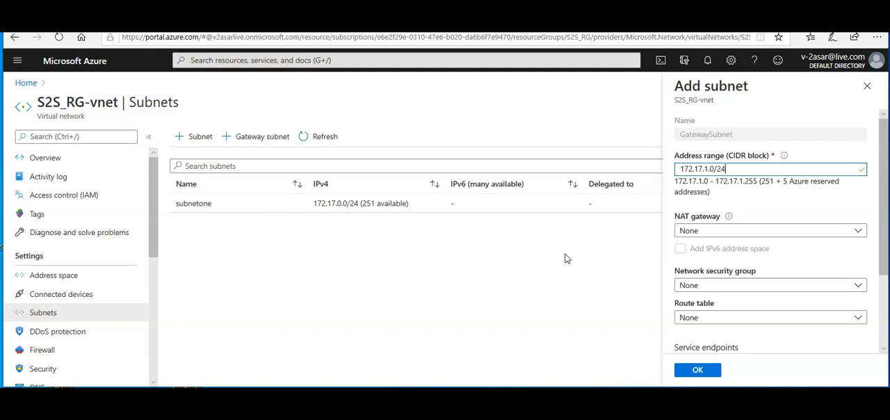
left_click_drag(883, 179, 876, 257)
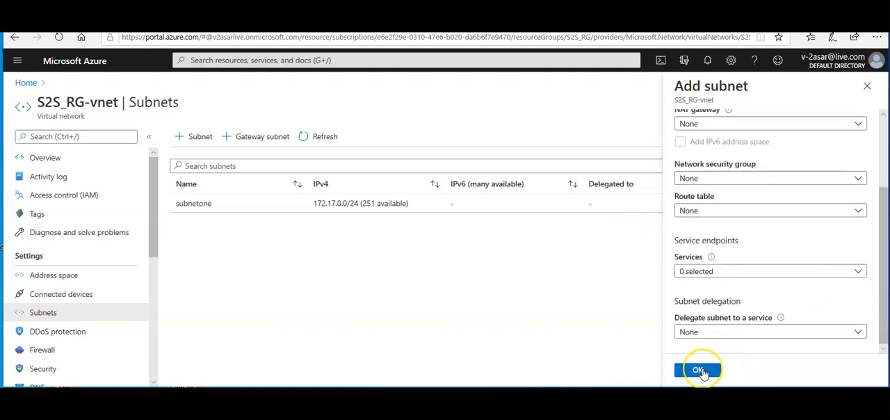
left_click(699, 371)
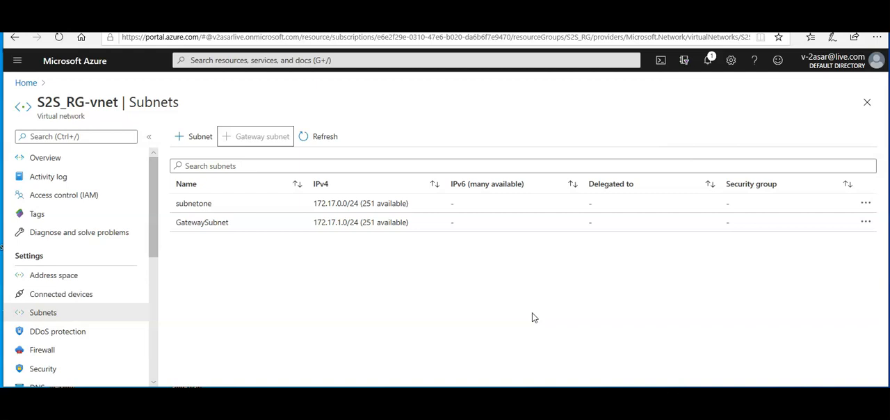
Find the virtual network gateway in the Marketplace and start creating it
left_click(25, 82)
left_click(160, 150)
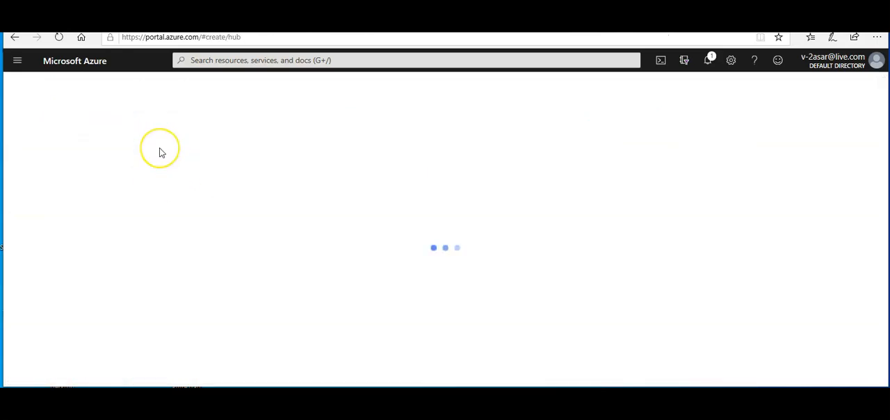
left_click(234, 144)
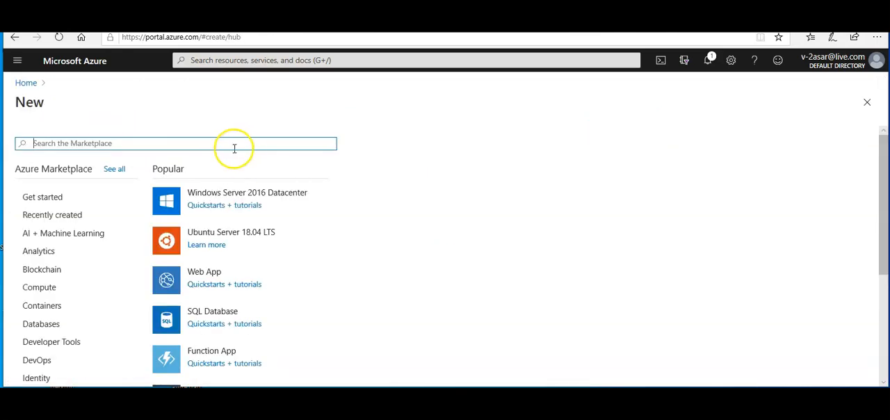
type("virtual")
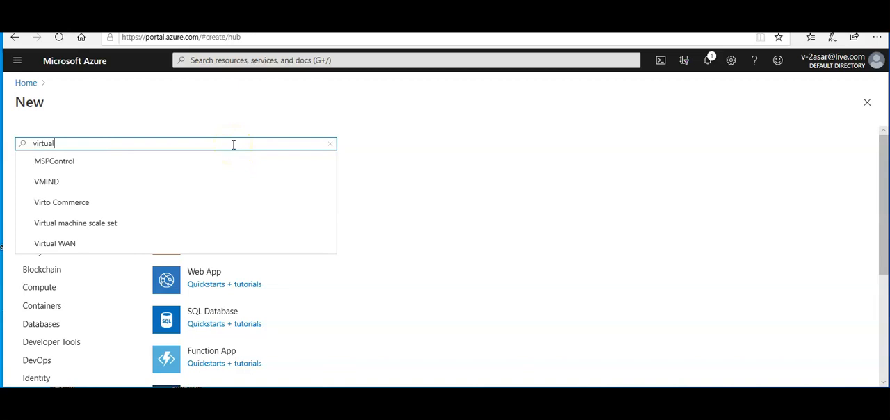
type(" network gateway")
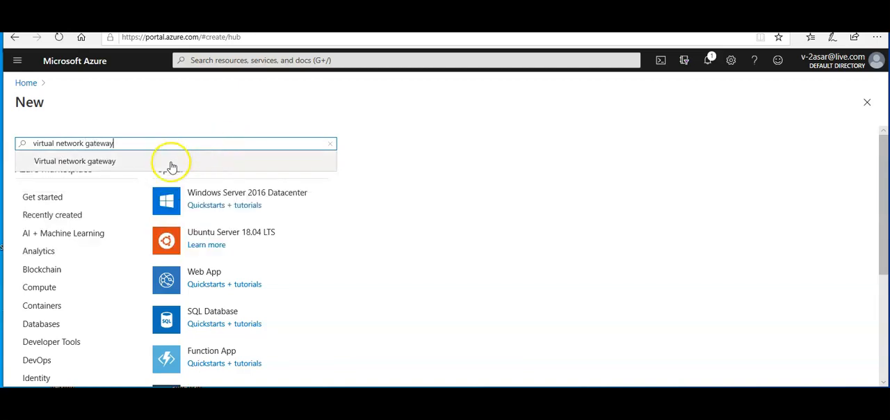
left_click(132, 163)
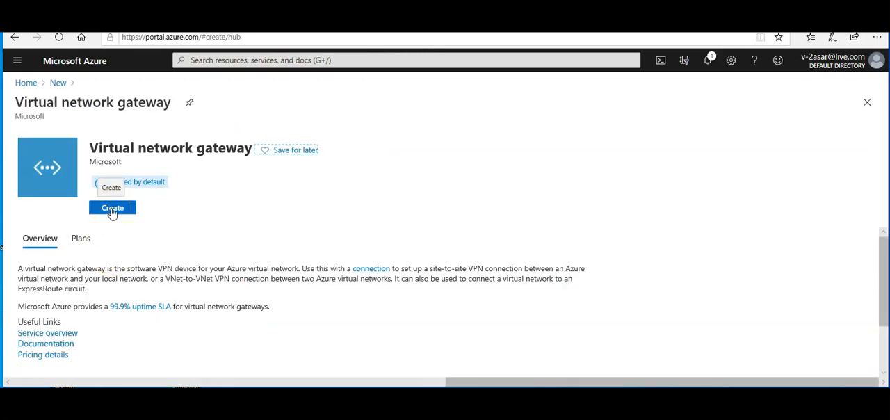
left_click(112, 209)
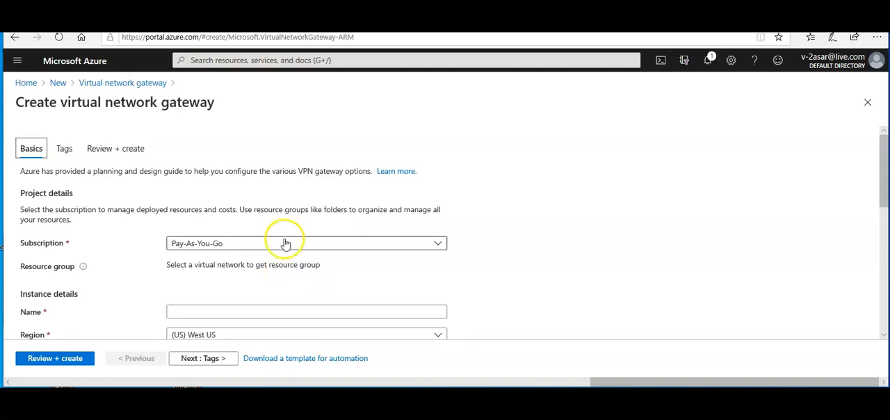
Name the virtual network gateway S2S-GW and set its region to (US) East US
left_click(222, 312)
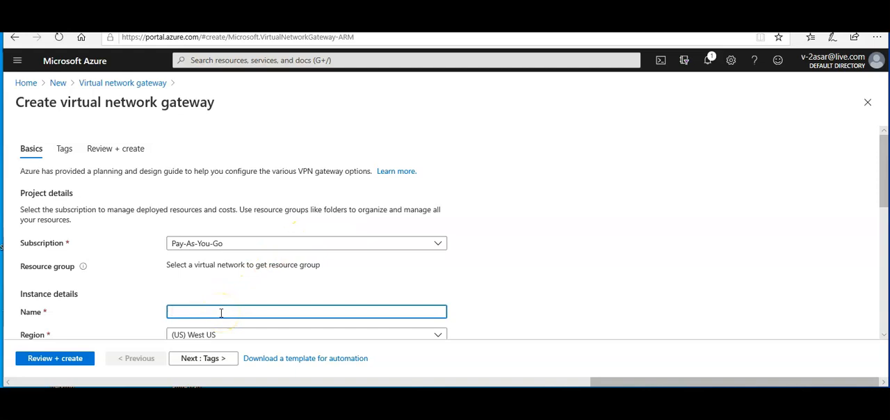
type("S2S-GW")
scroll(221, 312, "down", 1)
scroll(221, 312, "down", 1)
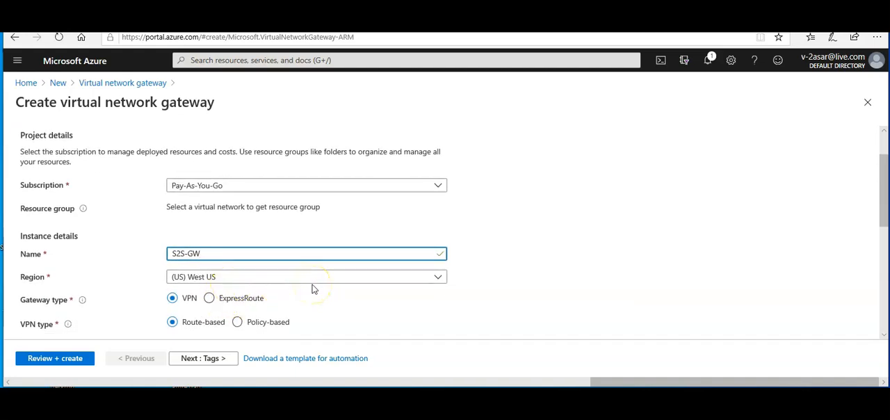
left_click(255, 283)
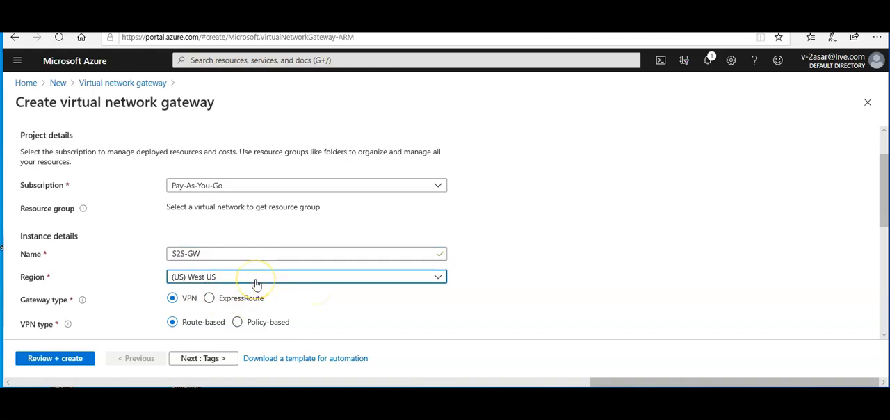
left_click(238, 258)
type("east")
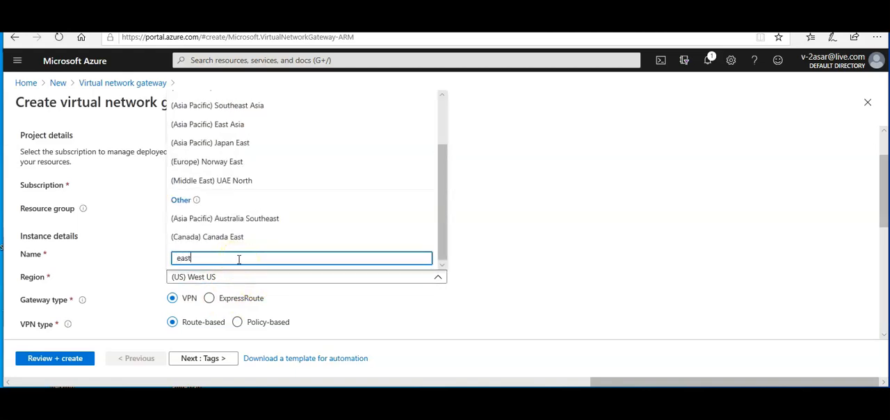
type(" us")
left_click(208, 221)
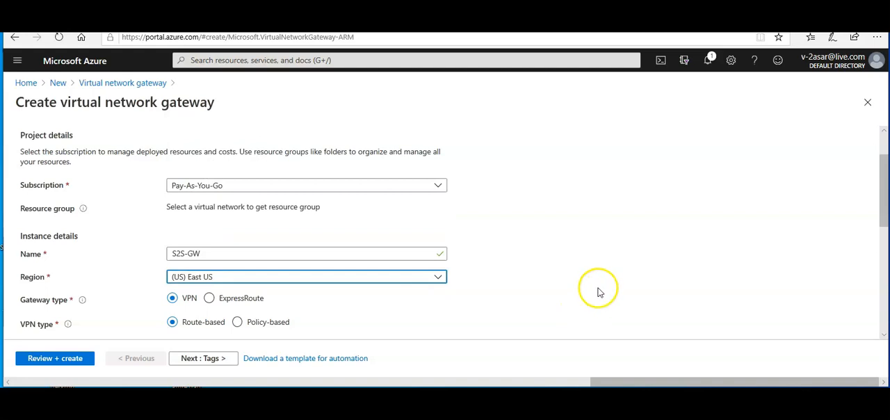
Set the virtual network gateway's SKU to Basic
scroll(594, 288, "down", 1)
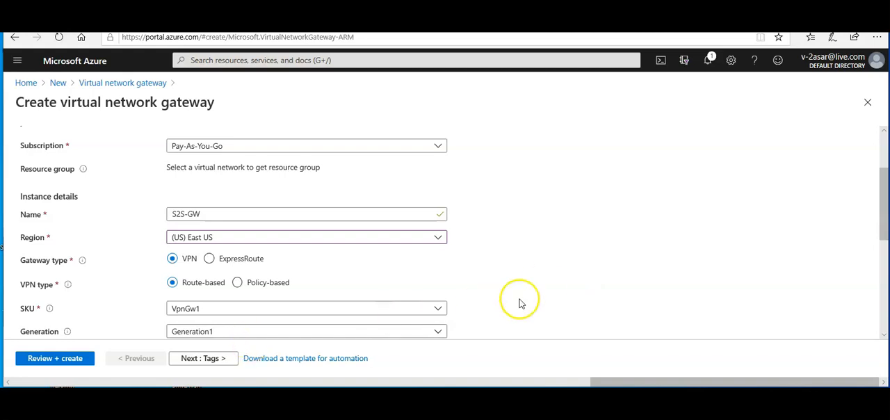
left_click(273, 310)
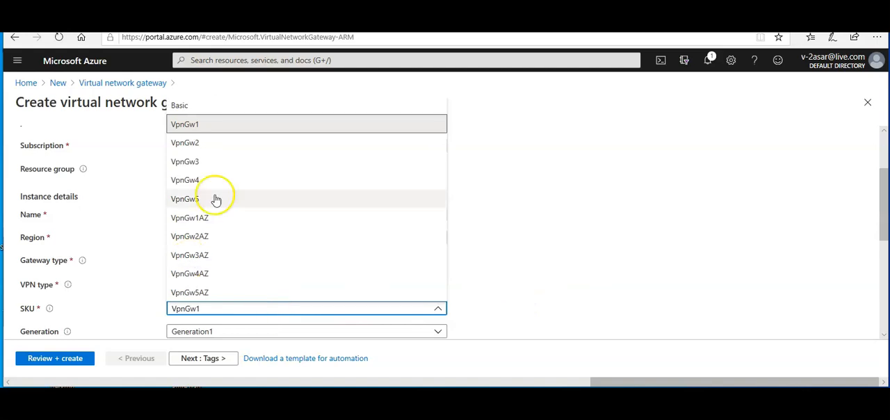
left_click(179, 106)
scroll(581, 274, "down", 2)
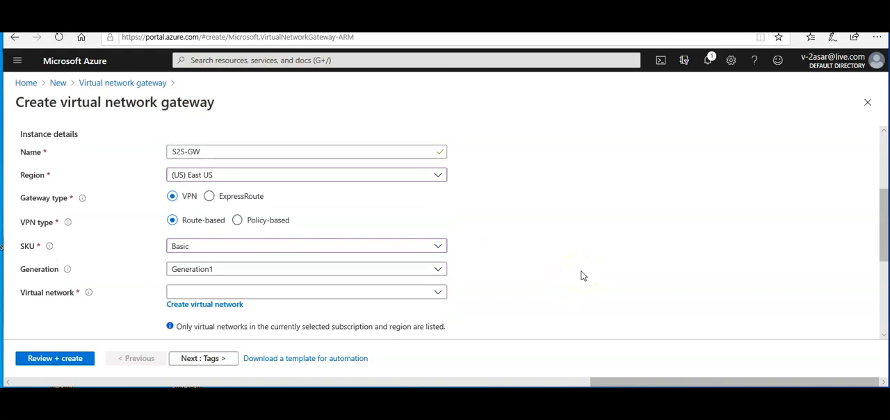
Select S2S_RG-vnet as the virtual network for the gateway
scroll(582, 276, "down", 1)
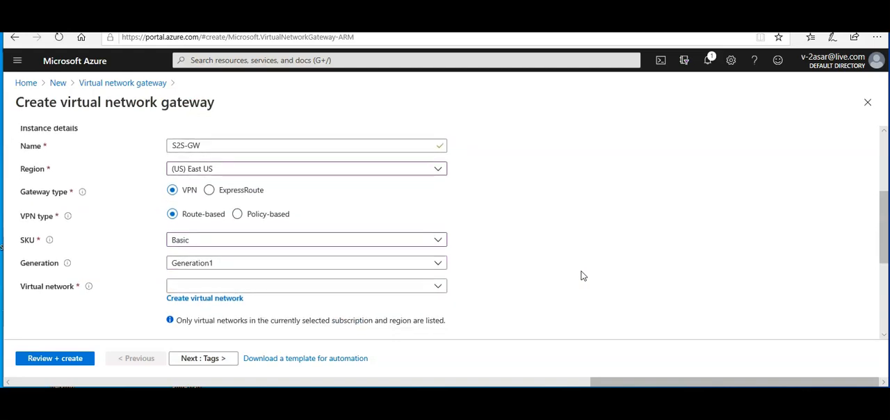
left_click(438, 288)
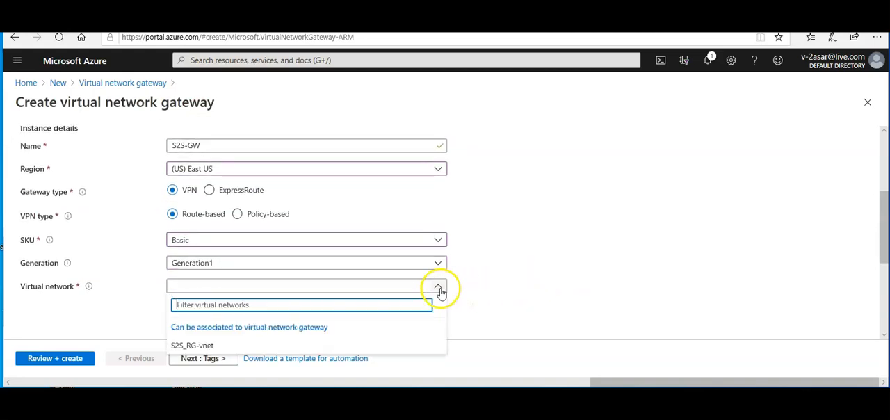
left_click(192, 345)
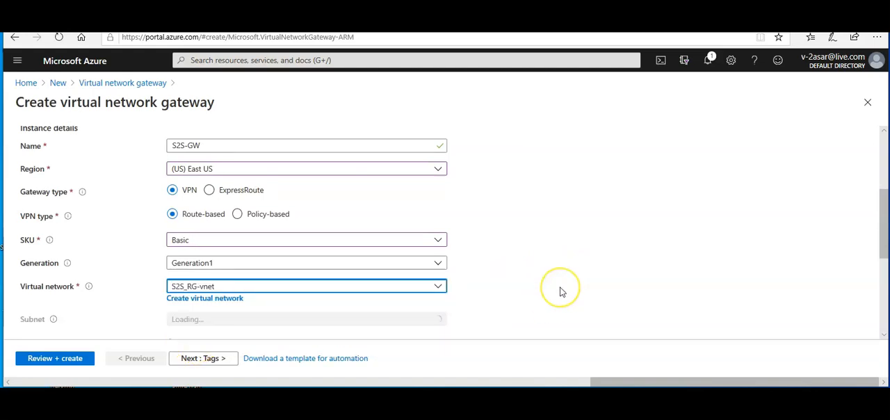
Name the gateway's new public IP address S2S-GW-PIP
scroll(561, 292, "down", 2)
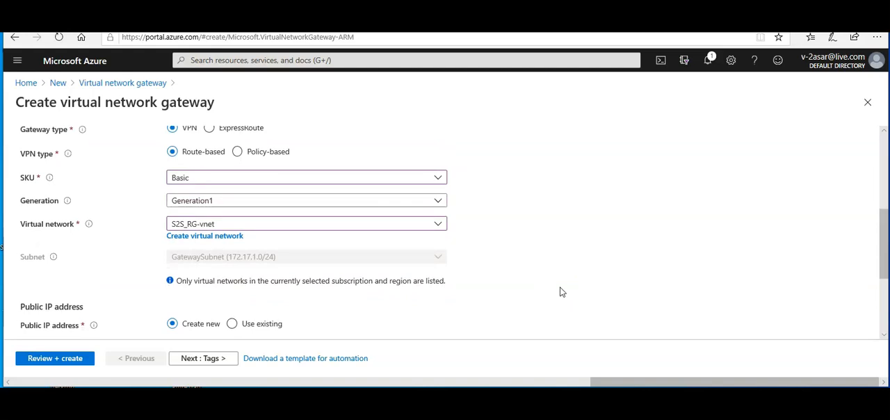
scroll(561, 292, "down", 2)
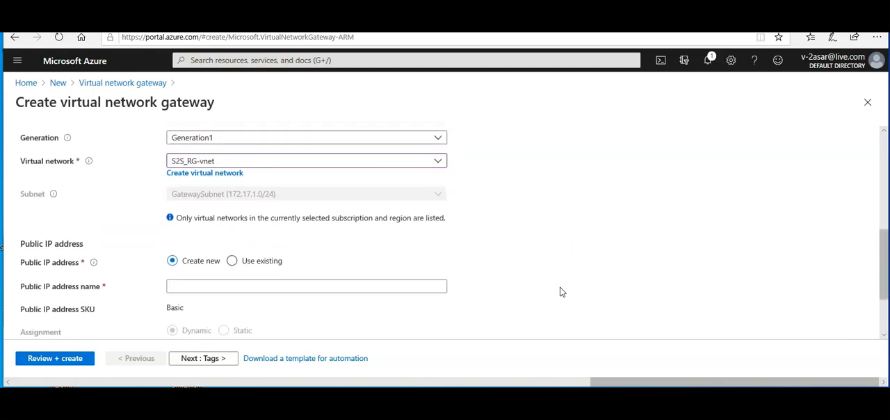
left_click(209, 285)
type("S2S-GW-PIP")
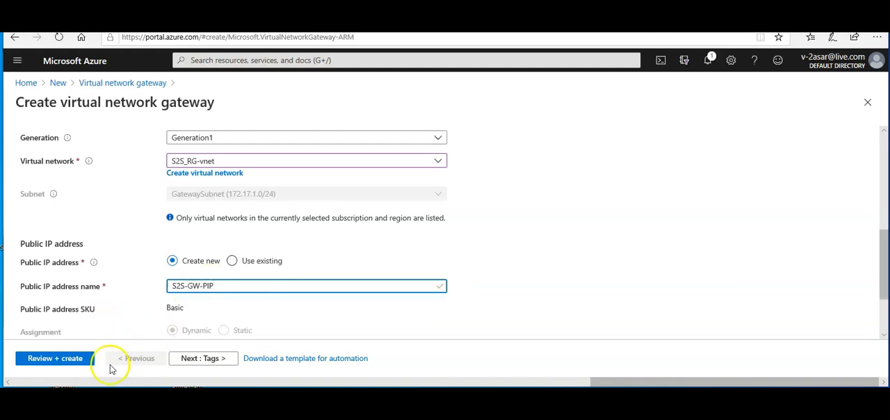
Review the virtual network gateway settings, start its creation and check the deployment in the portal notifications
scroll(478, 280, "down", 1)
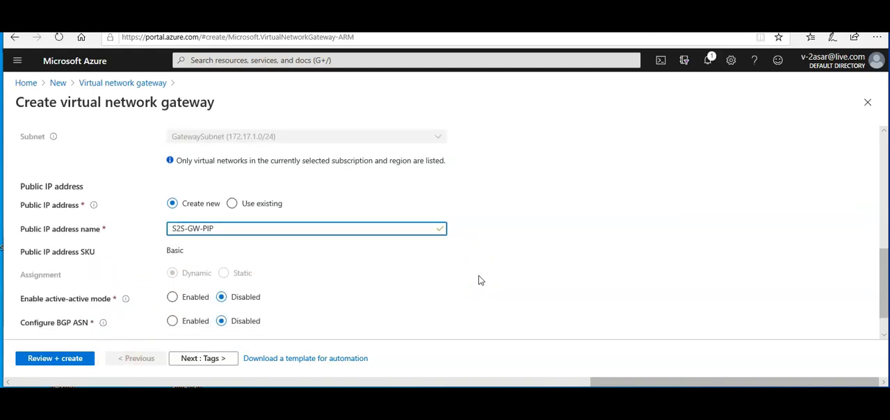
scroll(478, 280, "down", 1)
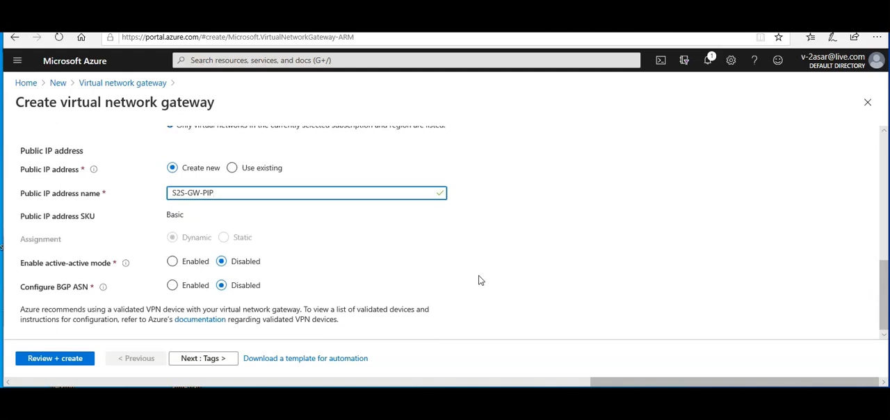
left_click(69, 360)
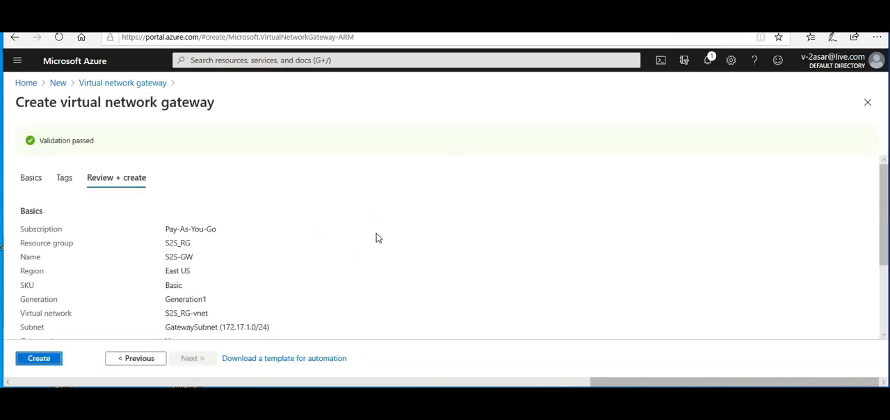
left_click(48, 360)
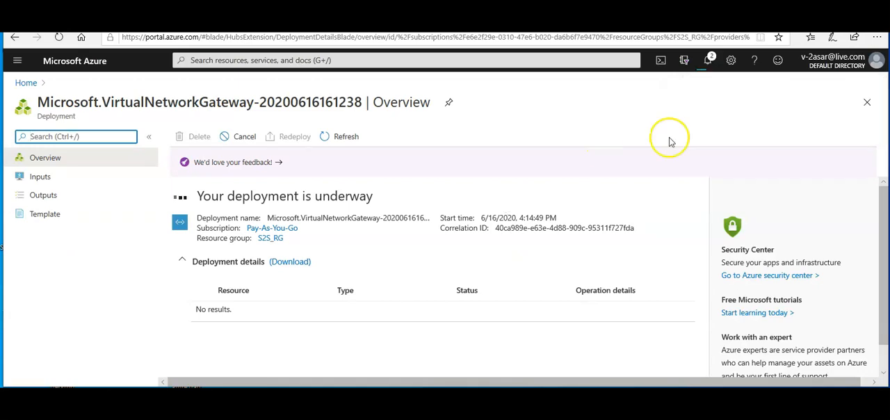
left_click(713, 68)
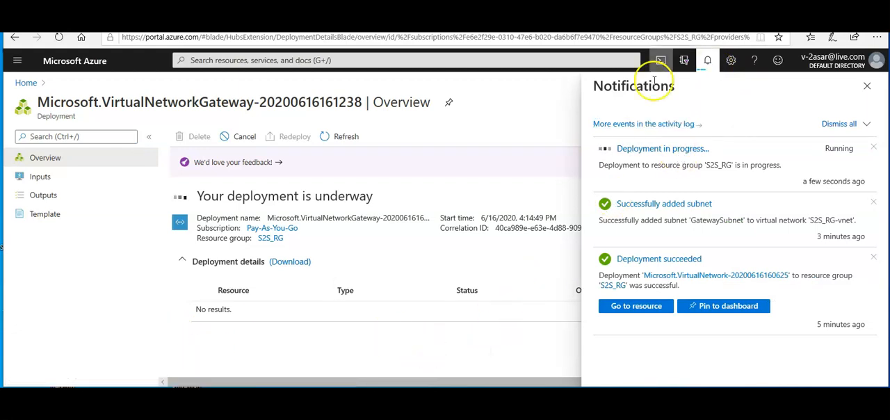
left_click(706, 64)
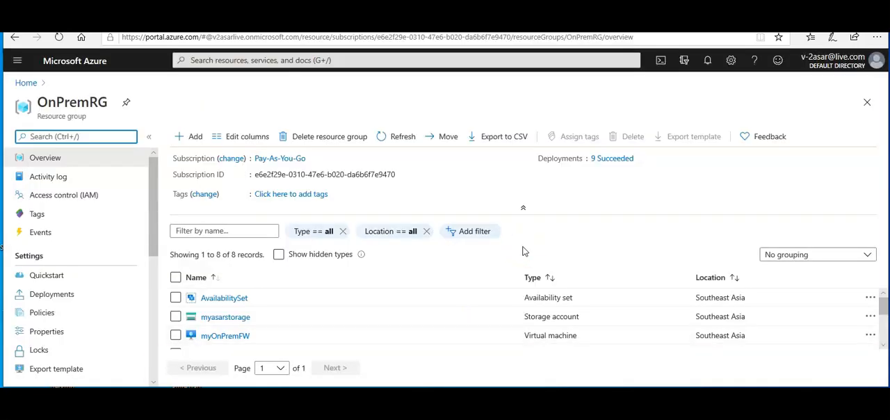
Examine the deployed resources in the OnPremRG resource group, with the essentials section collapsed
left_click(884, 346)
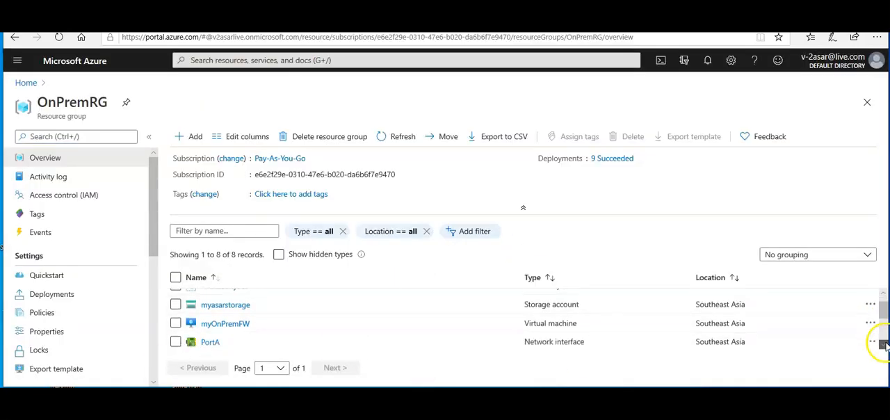
left_click(523, 208)
scroll(532, 321, "down", 1)
scroll(532, 321, "up", 1)
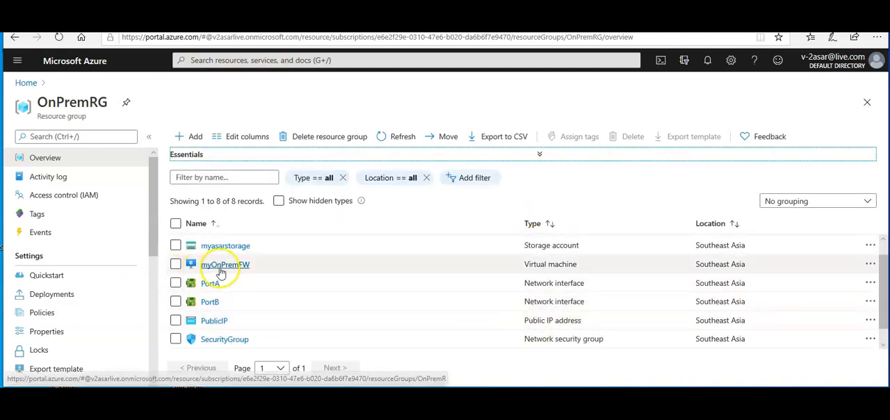
scroll(329, 317, "down", 1)
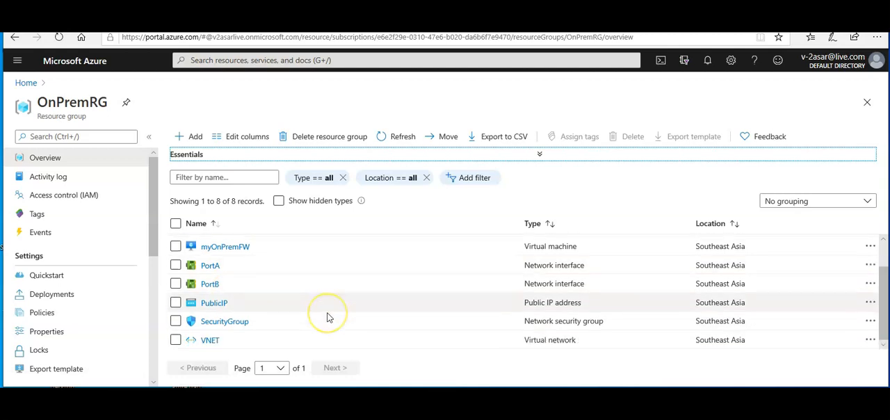
scroll(329, 316, "up", 2)
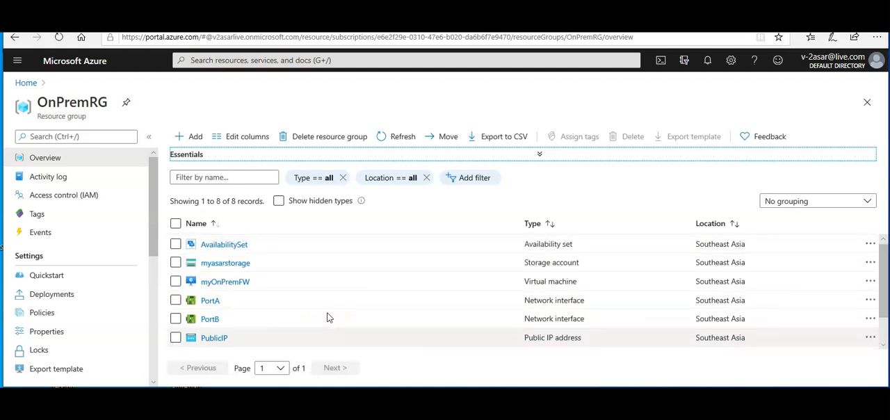
left_click(426, 383)
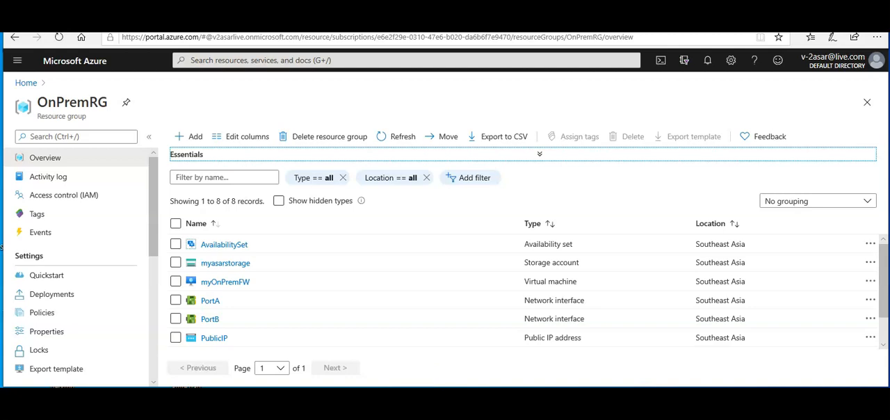
left_click_drag(424, 384, 424, 388)
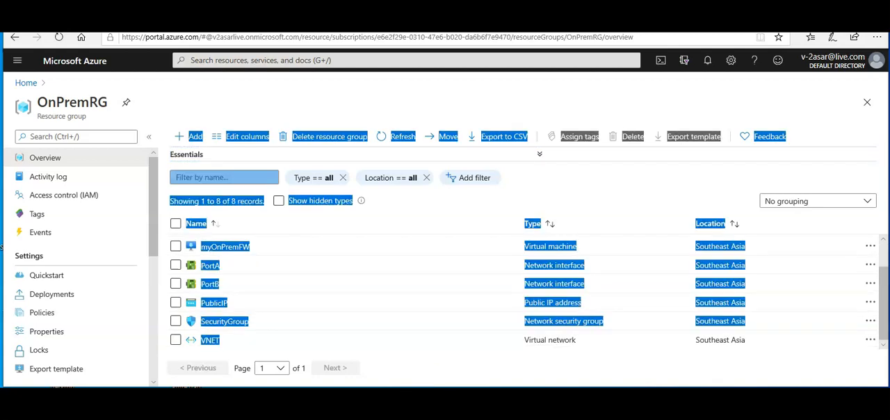
left_click(424, 375)
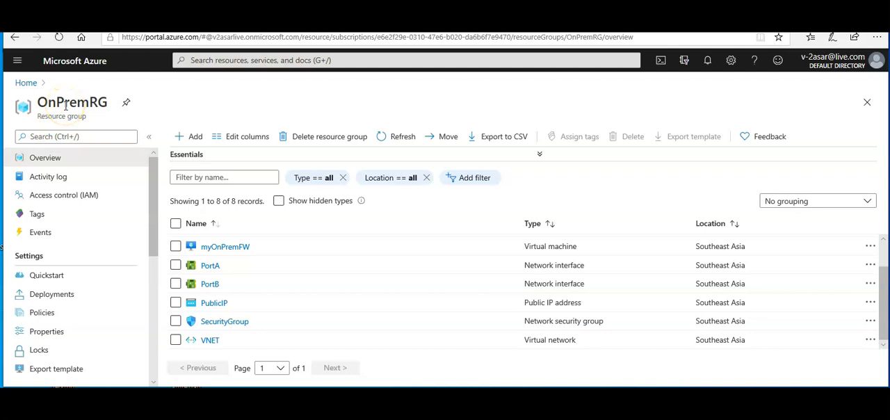
Copy the IP address of the PublicIP resource in OnPremRG and note it in Notepad
left_click(207, 304)
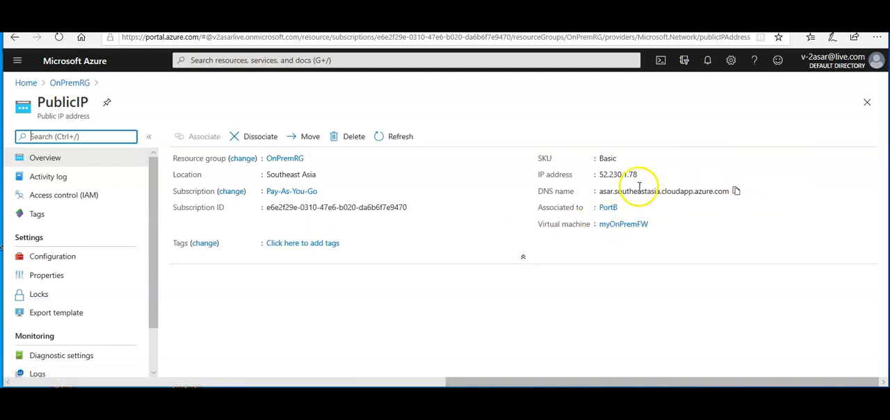
left_click(643, 175)
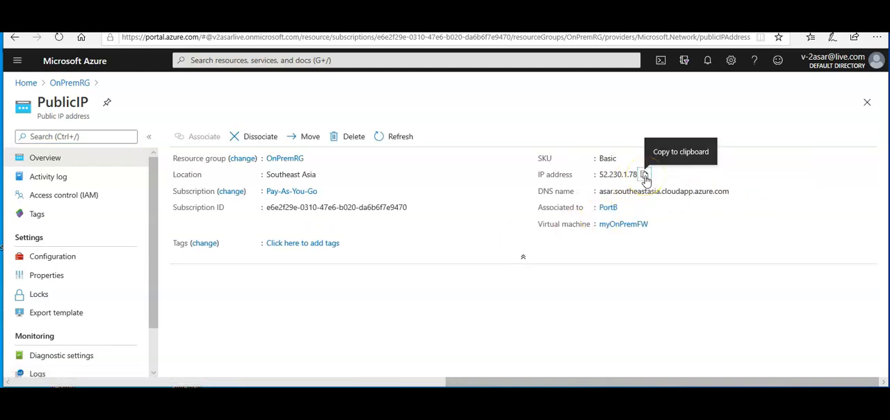
left_click(245, 399)
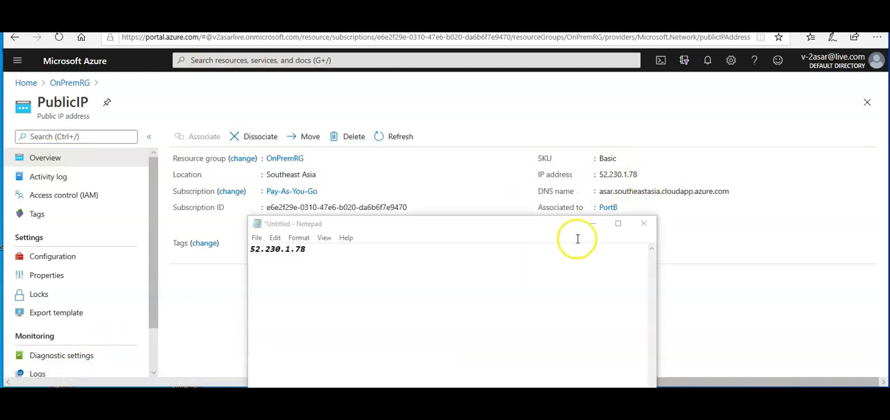
left_click(595, 225)
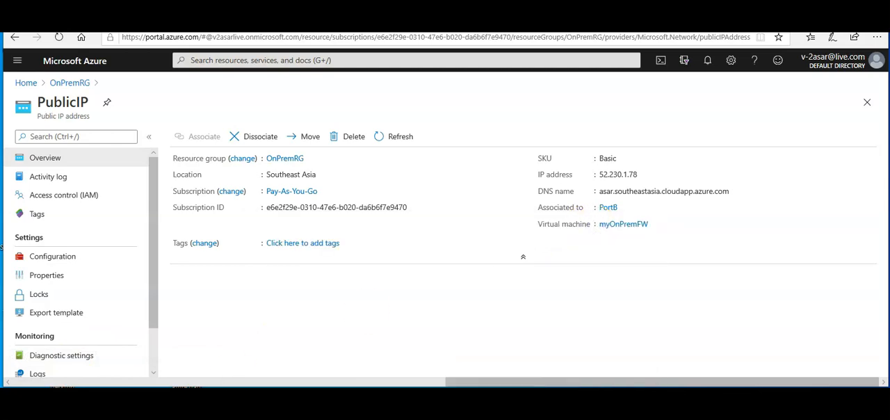
left_click(244, 399)
left_click(245, 399)
Open a new InPrivate browser window and go to the copied firewall address on port 4444, 52.230.1.78:4444
left_click(870, 40)
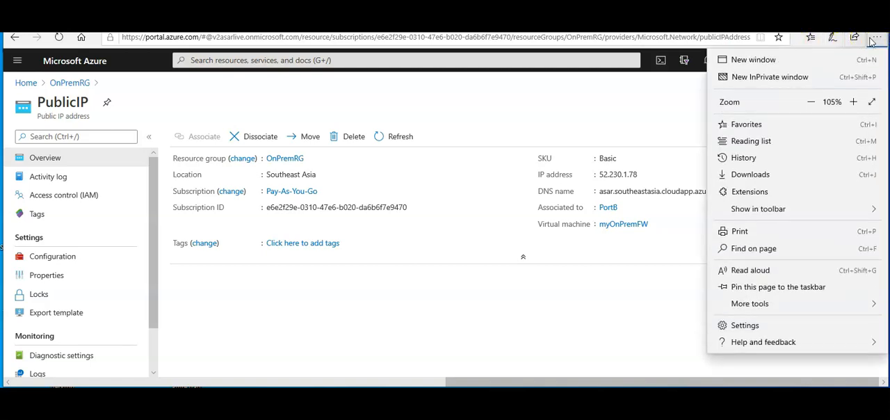
left_click(799, 76)
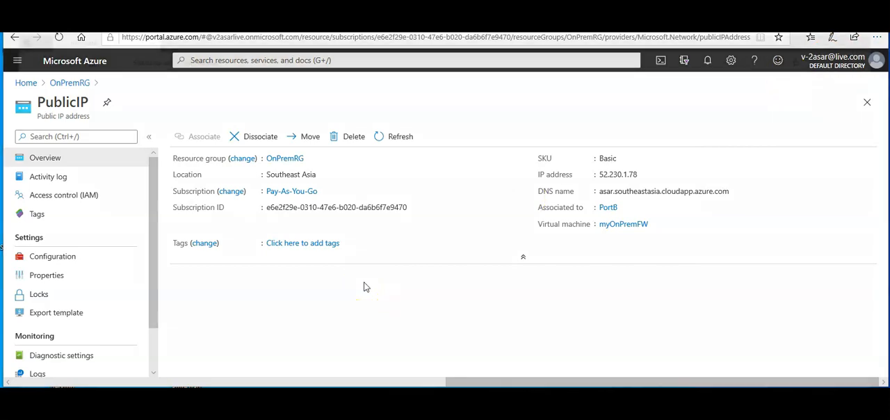
key("ctrl+shift+p")
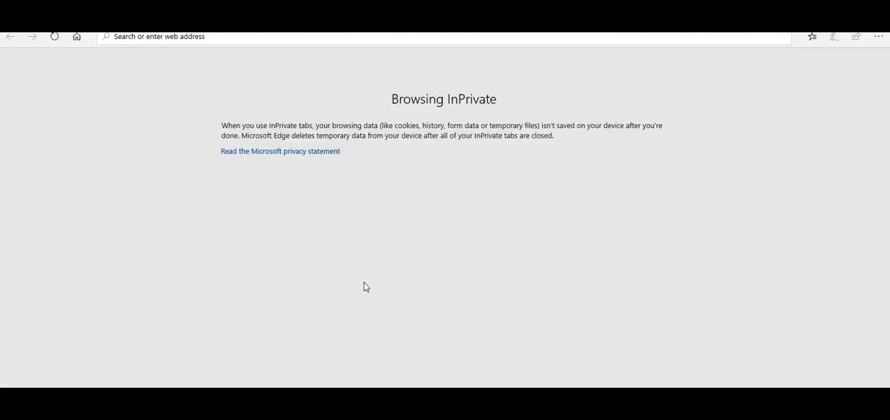
key("ctrl+v")
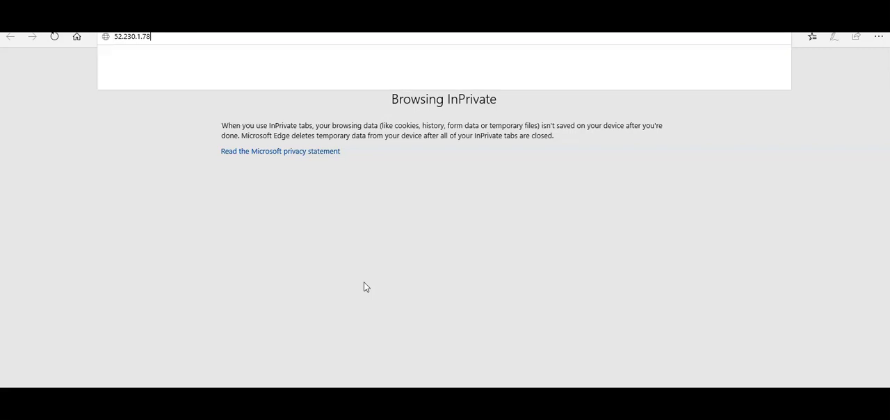
type(":4444")
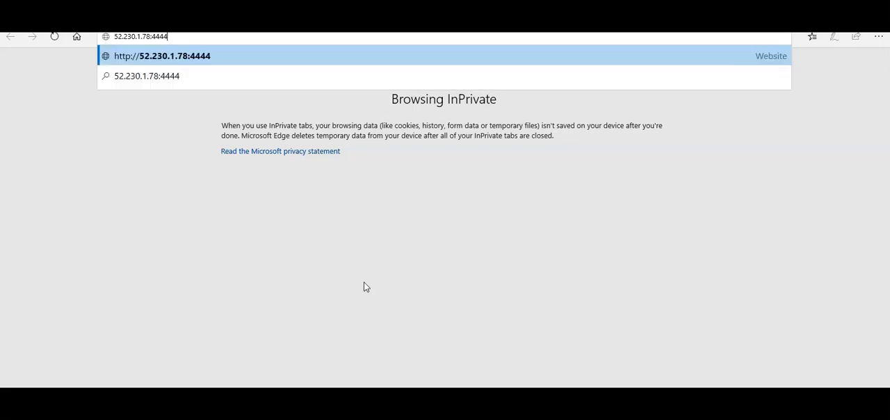
key("Return")
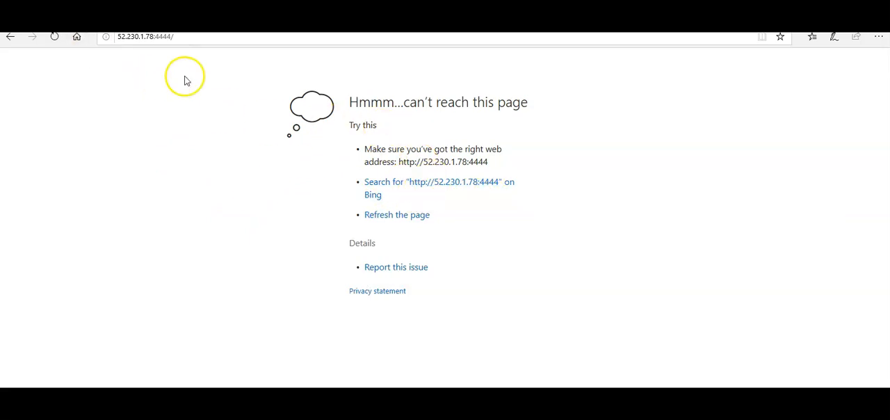
left_click(192, 40)
key("Home")
type("HTTP:/")
key("BackSpace")
key("BackSpace")
key("BackSpace")
key("BackSpace")
key("BackSpace")
key("BackSpace")
type("https")
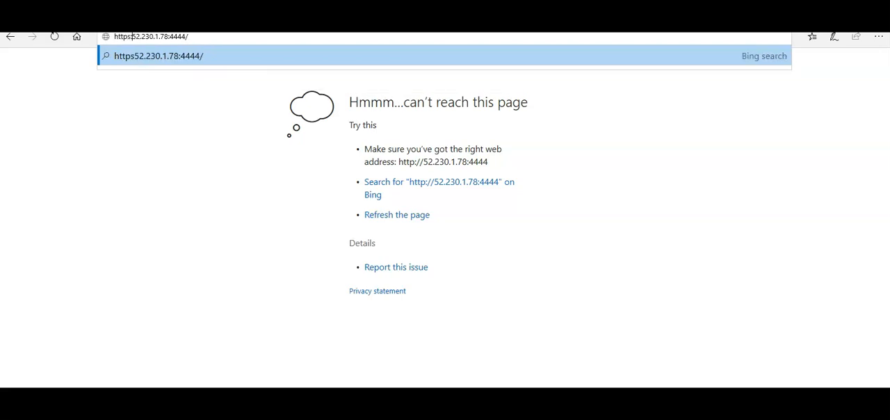
type("://")
key("Return")
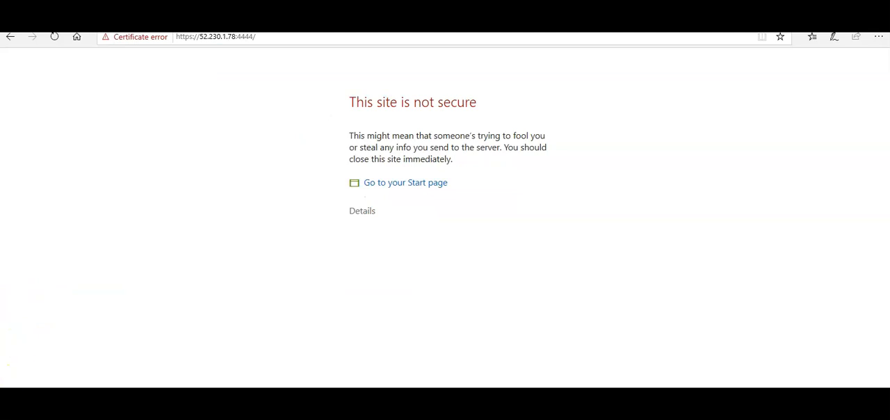
left_click(363, 211)
left_click(408, 325)
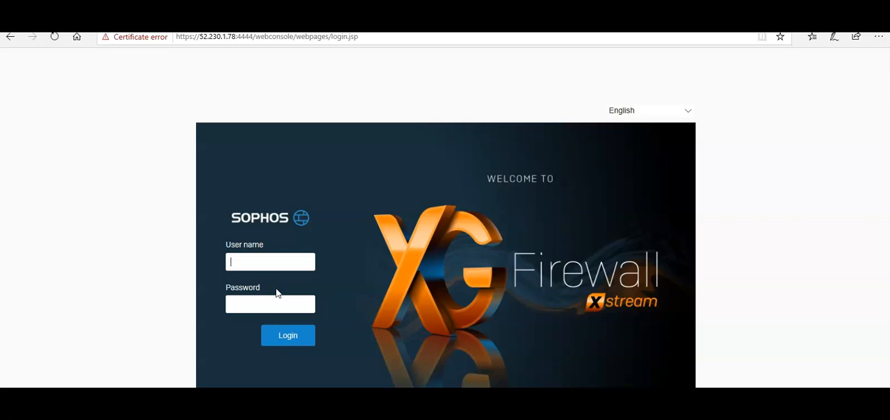
Log in to the Sophos XG Firewall console with the user name Admin and the account password
left_click(256, 259)
type("Admin")
key("Tab")
type("****************")
left_click(282, 344)
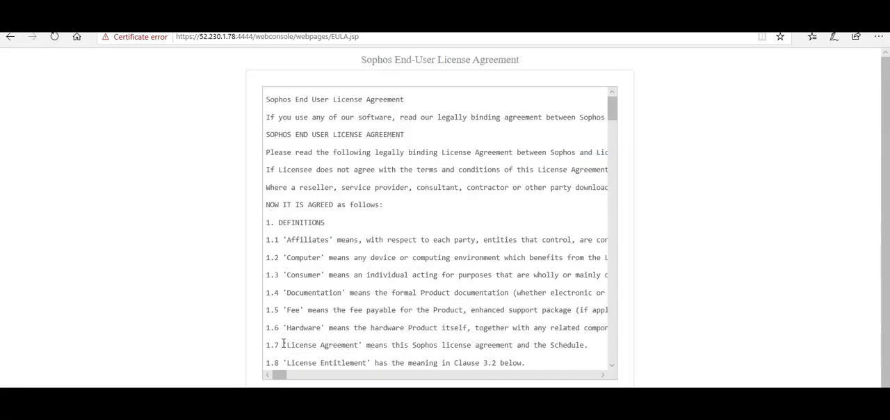
left_click(283, 344)
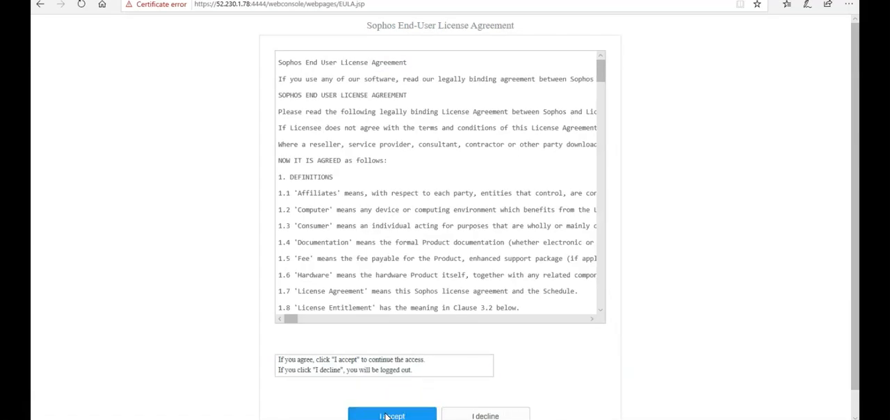
Accept the Sophos End-User License Agreement and skip registration by choosing "I do not want to register now"
scroll(735, 239, "down", 1)
left_click(387, 387)
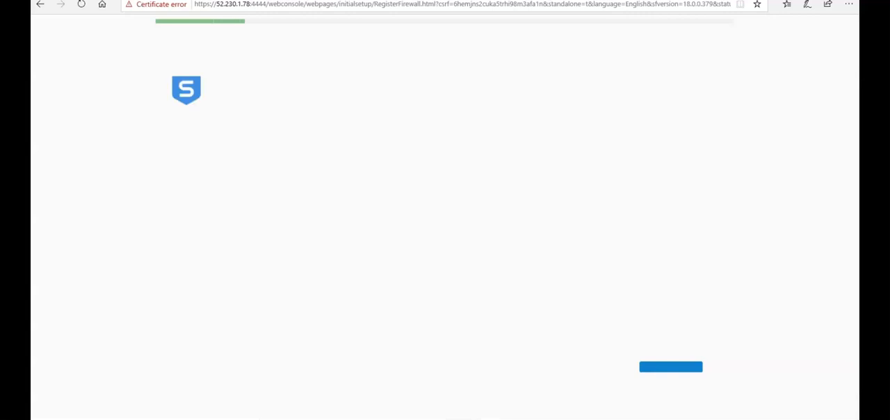
left_click(294, 177)
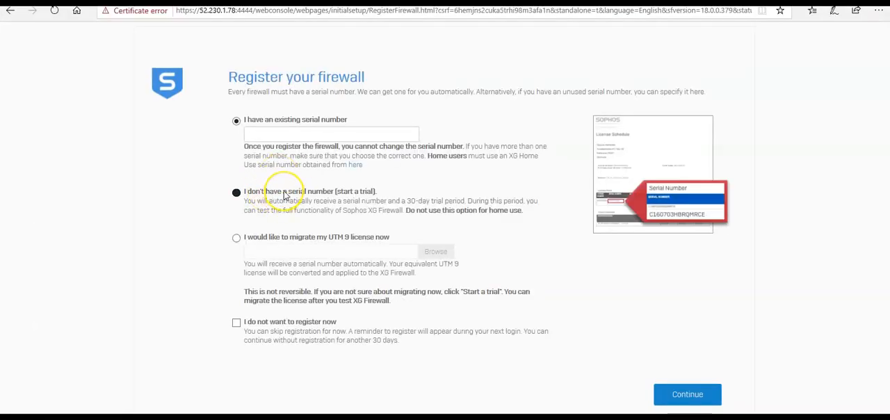
left_click(272, 322)
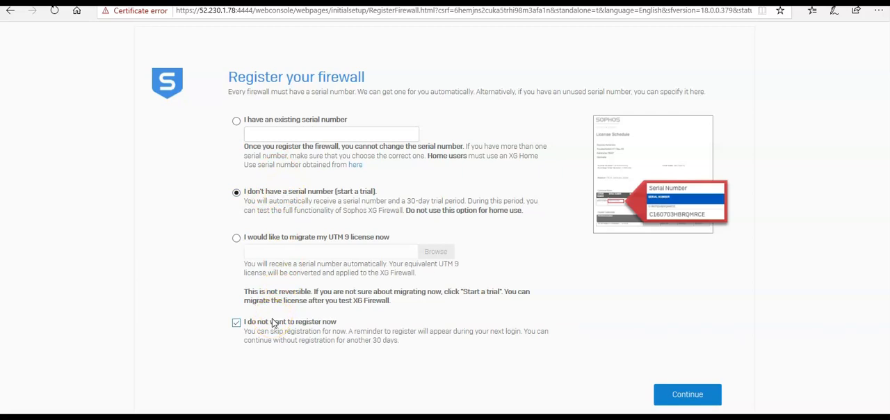
left_click(687, 395)
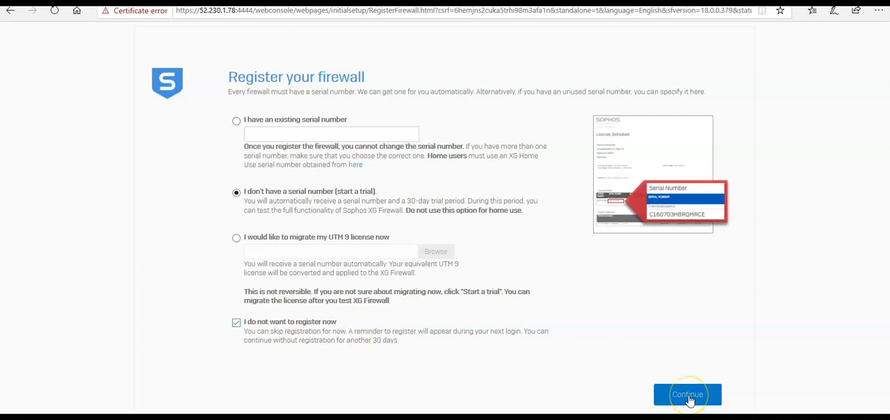
left_click(419, 290)
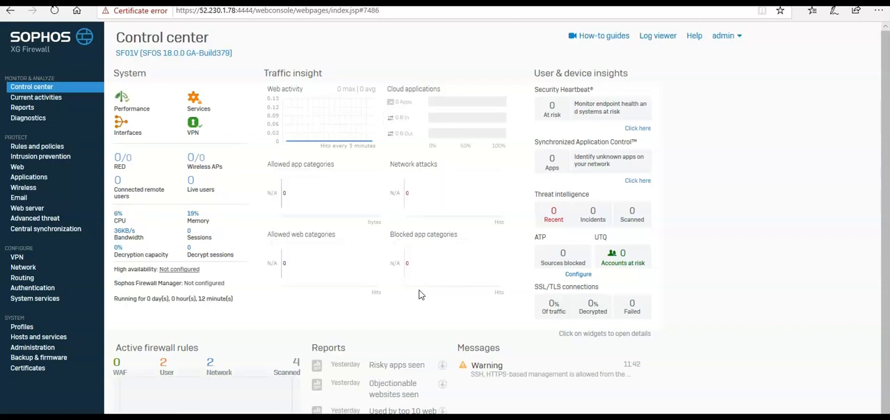
key("alt+Tab")
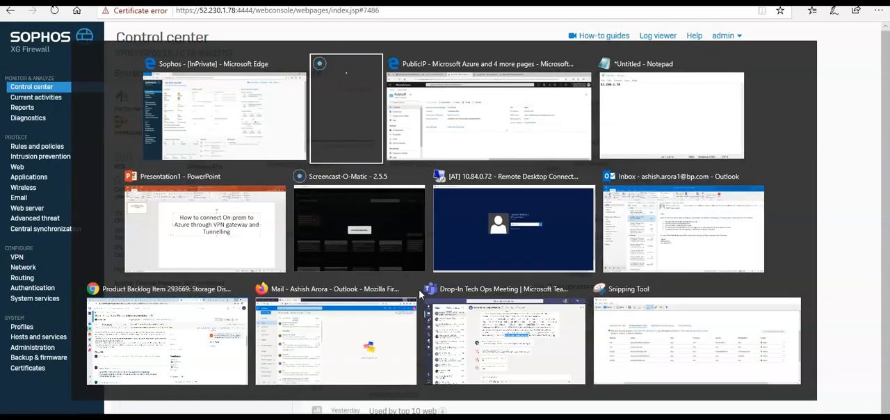
key("alt+Tab")
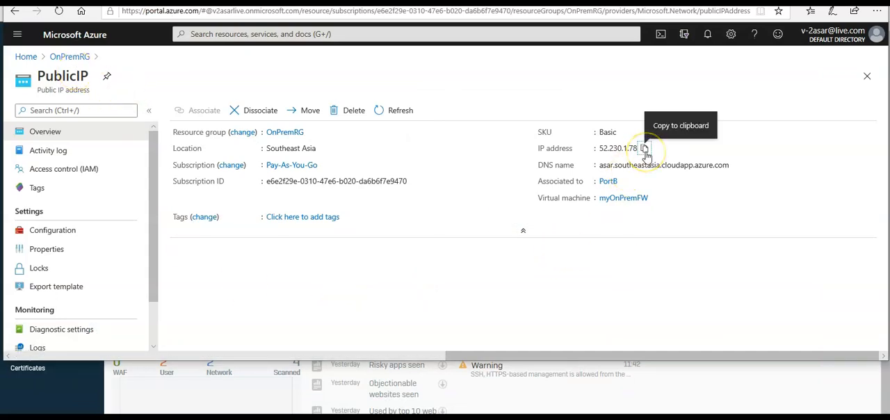
left_click(644, 150)
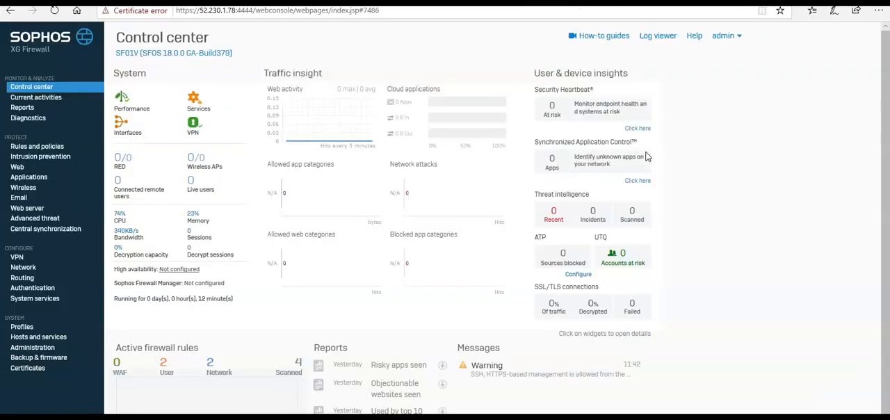
left_click(373, 127)
Add an IPsec VPN connection named On_Prem_to_Azure with the description "Site to Site connection from On Prem to Azure VNet." and enable Activate on save
left_click(16, 257)
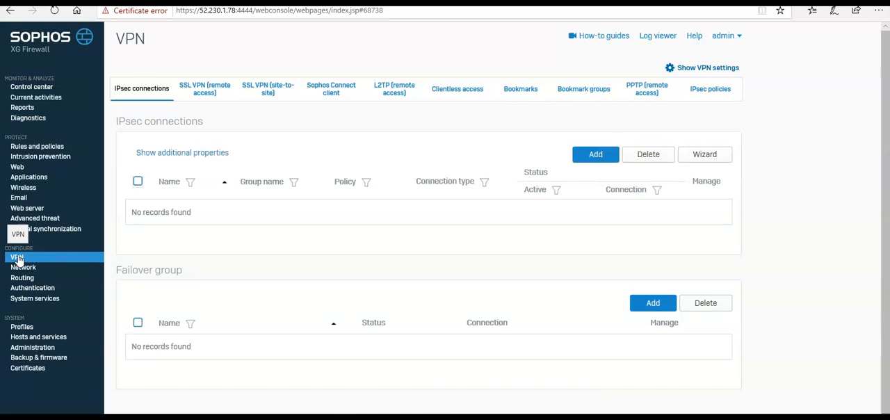
left_click(131, 94)
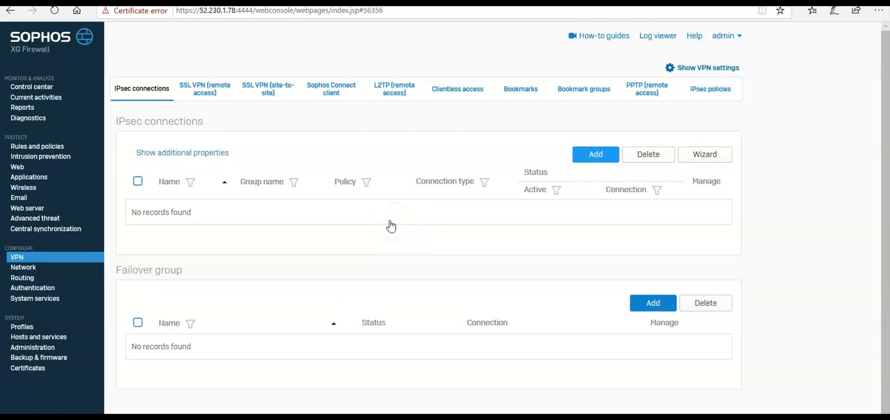
left_click(588, 157)
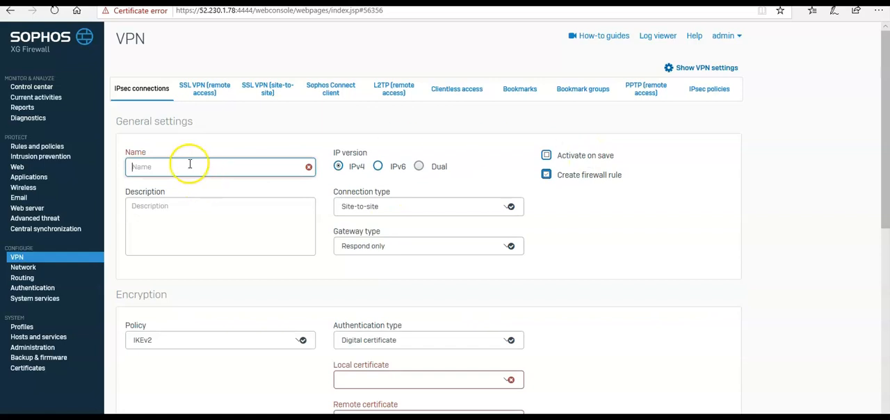
type("O")
key("BackSpace")
type("On_")
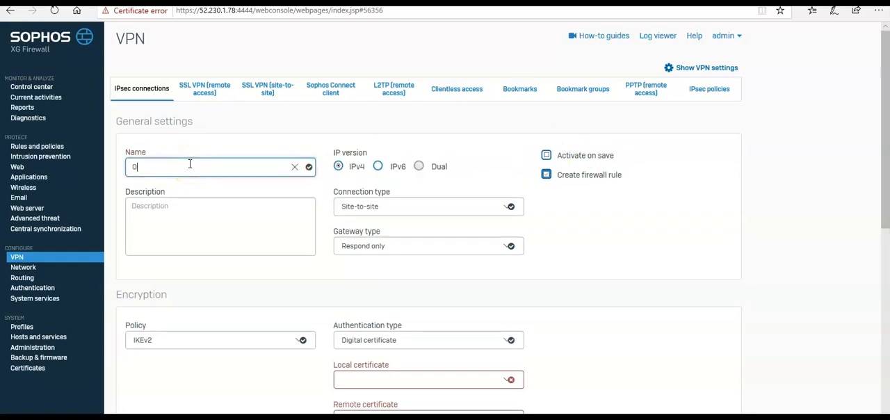
type("p")
type("m_to_Azure")
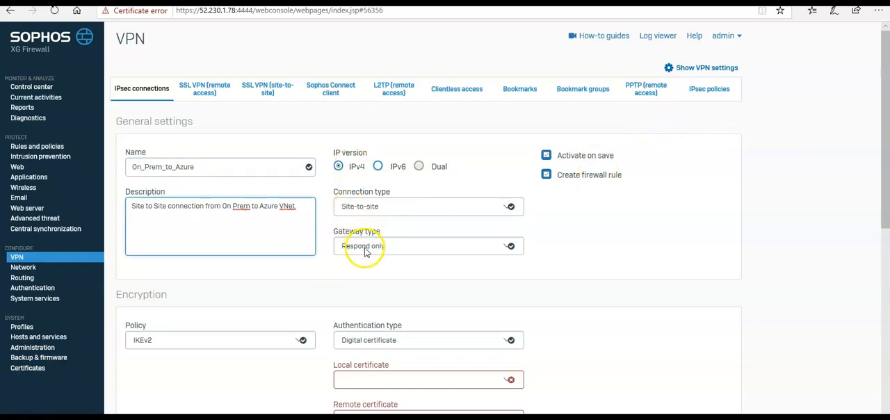
left_click(236, 214)
Set the connection's encryption policy to Microsoft Azure and its authentication type to Preshared key
scroll(562, 308, "down", 2)
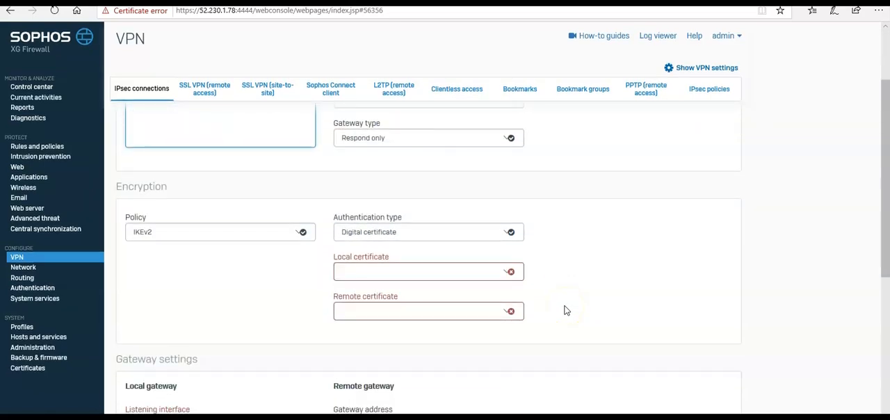
left_click(248, 234)
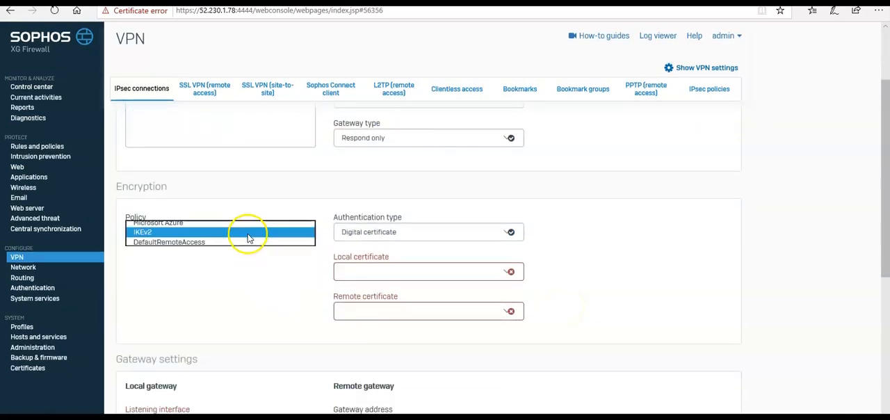
left_click(195, 223)
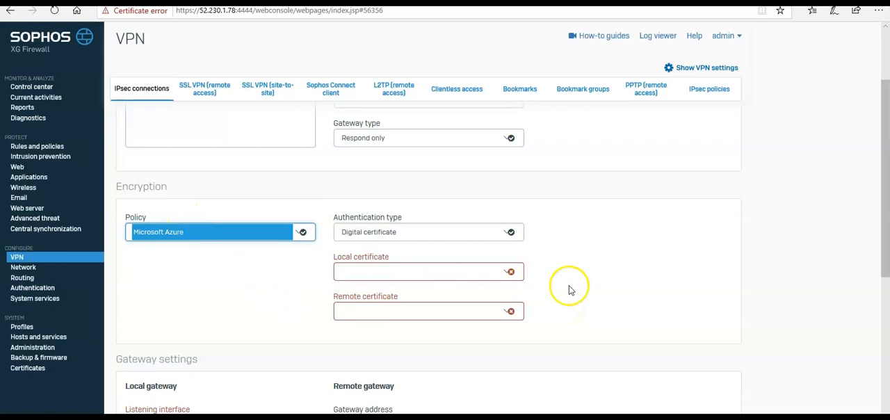
left_click(457, 242)
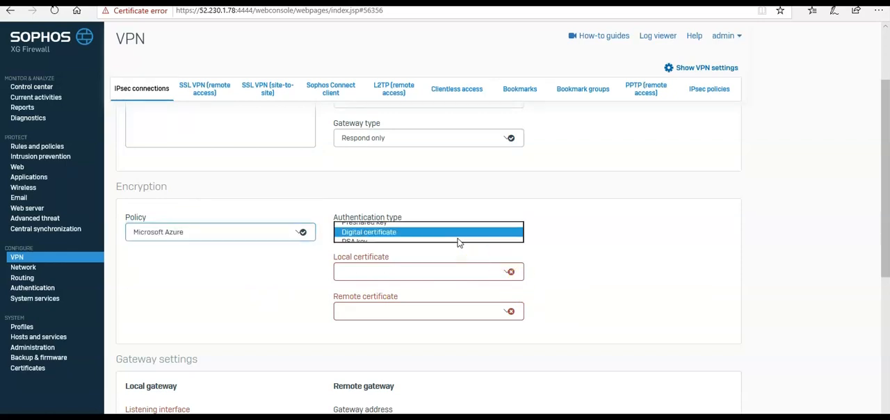
left_click(383, 222)
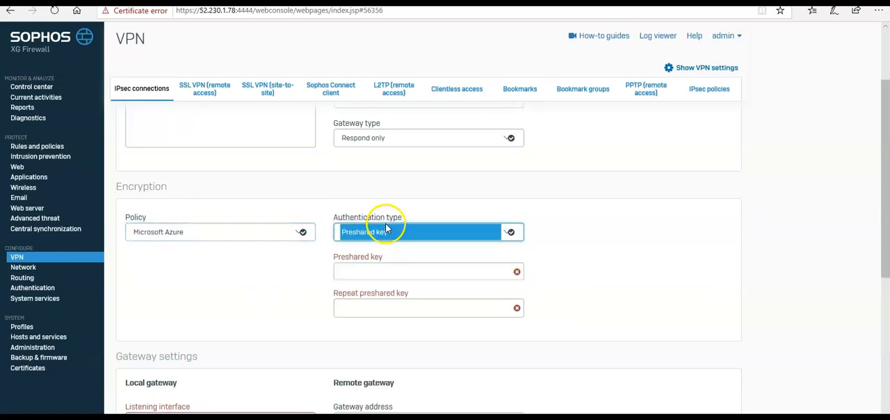
Enter the preshared key for the connection and repeat it in the confirmation field
left_click(384, 270)
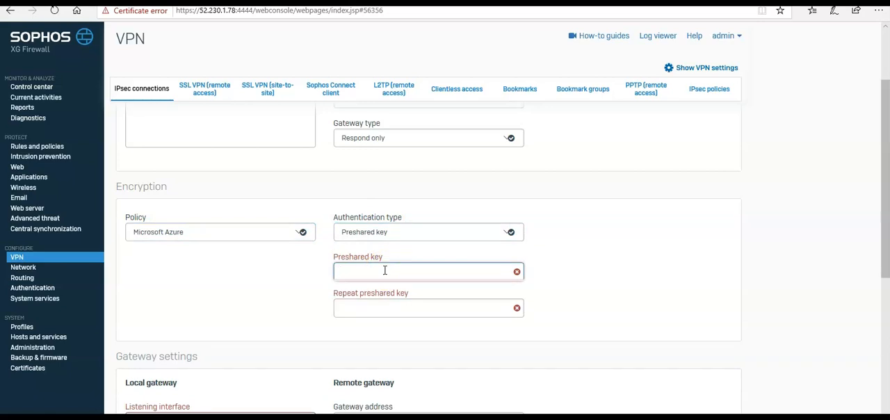
type("•••")
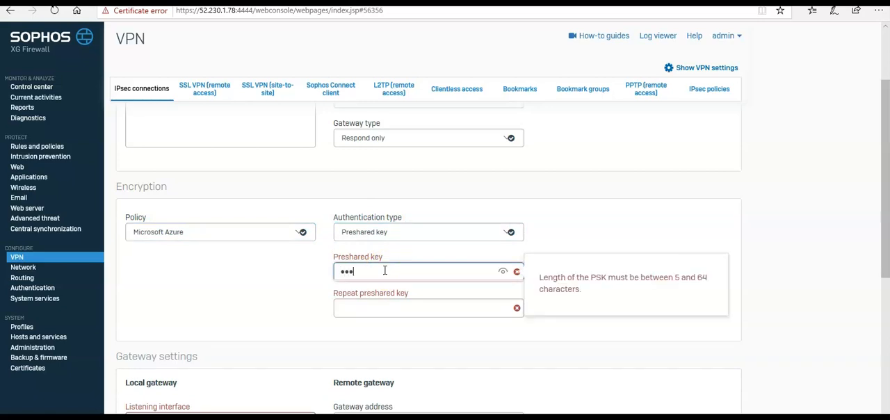
key("BackSpace")
key("BackSpace")
key("BackSpace")
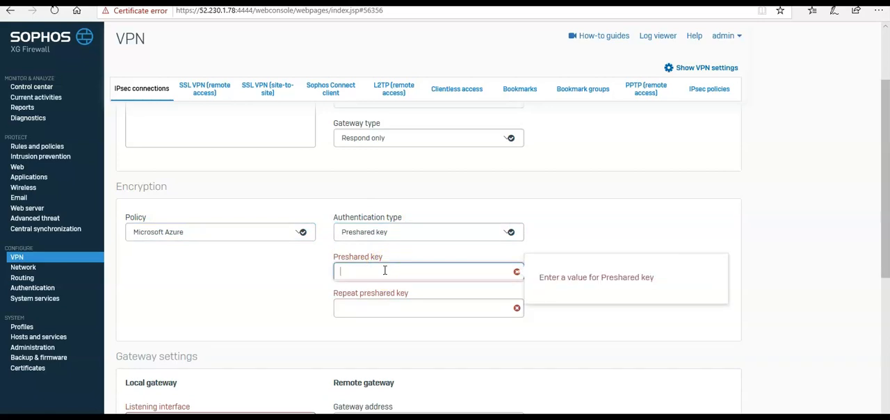
type("••••••")
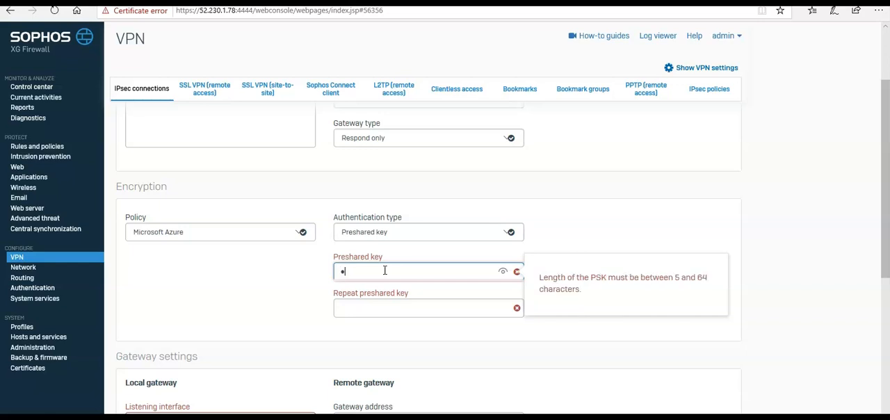
type("•••")
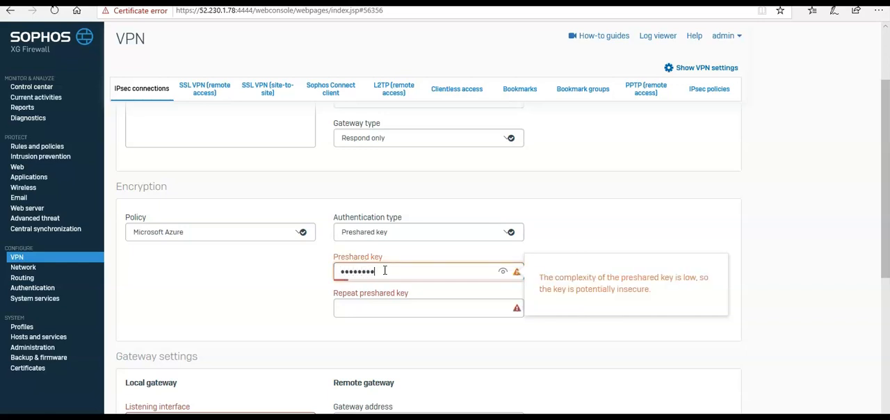
key("Tab")
type("•••••")
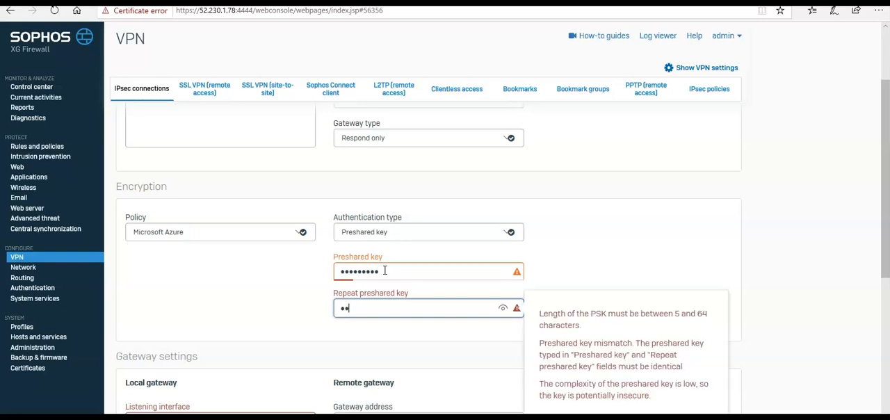
type("••••")
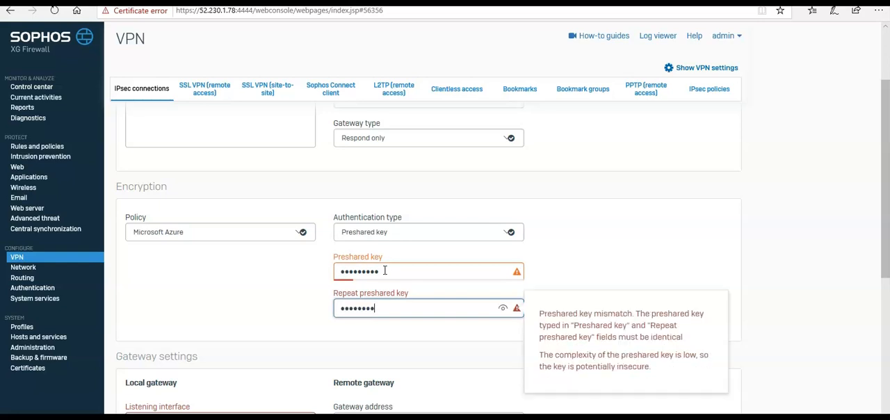
left_click(697, 260)
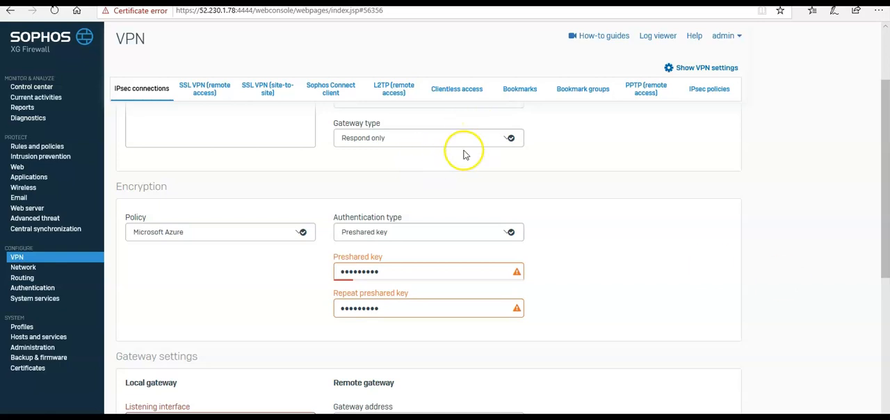
Set the local gateway's listening interface to PortB - 10.0.1.4
scroll(687, 216, "down", 3)
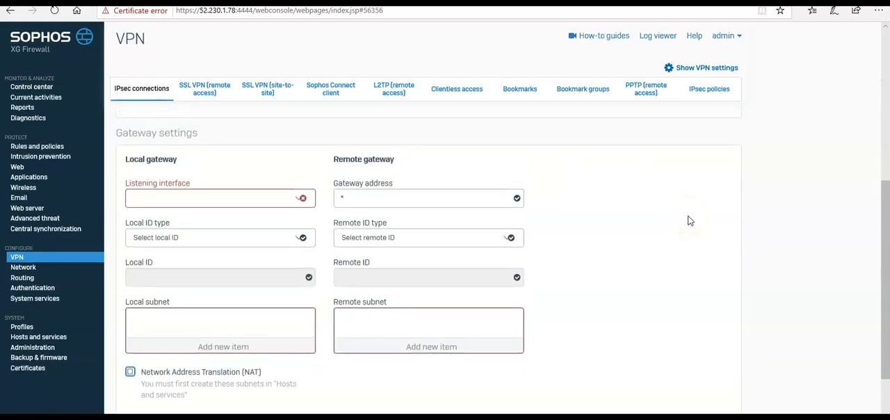
left_click(158, 204)
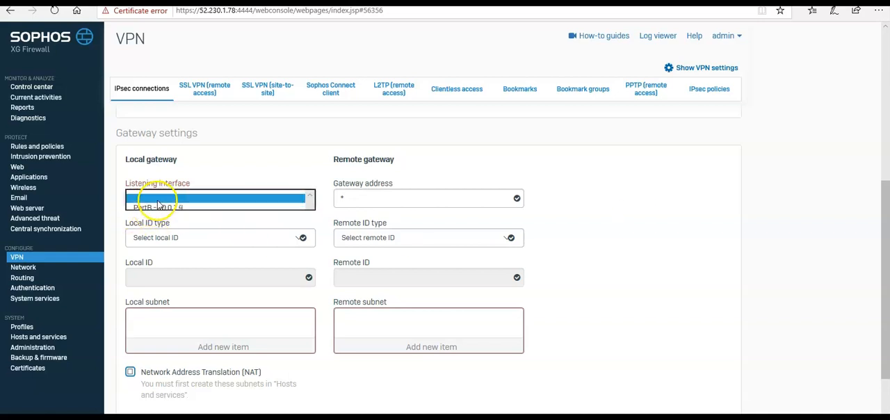
left_click(159, 208)
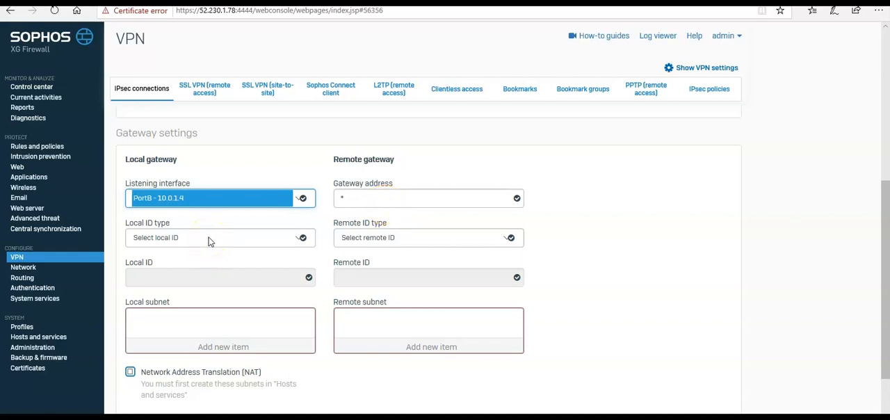
left_click(373, 198)
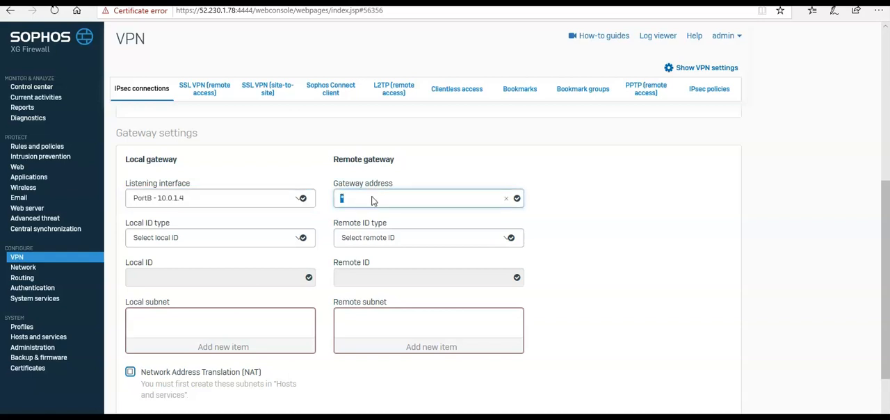
key("ctrl+v")
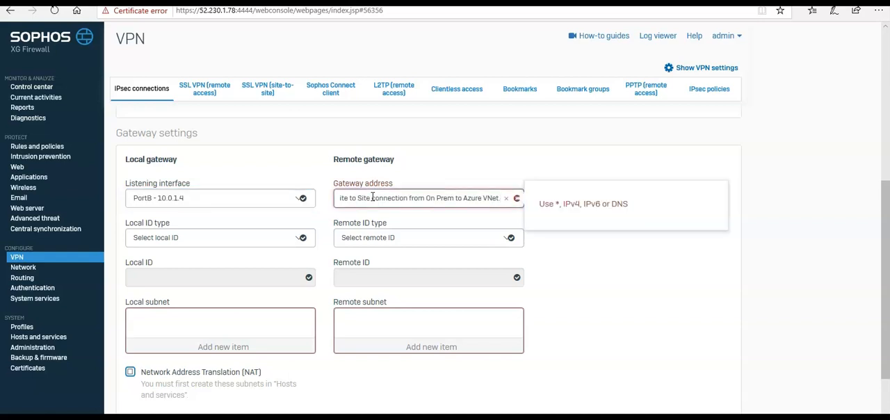
key("ctrl+z")
Switch to the Azure portal and copy the IP address of the PublicIP resource in OnPremRG
key("alt+Tab")
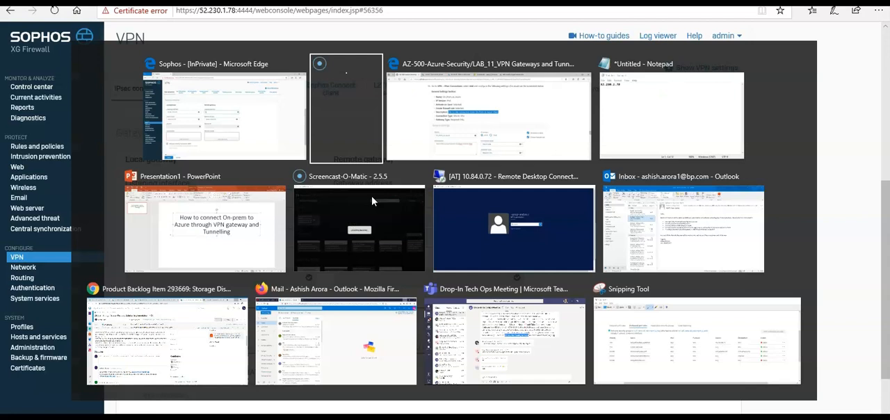
key("alt+Tab")
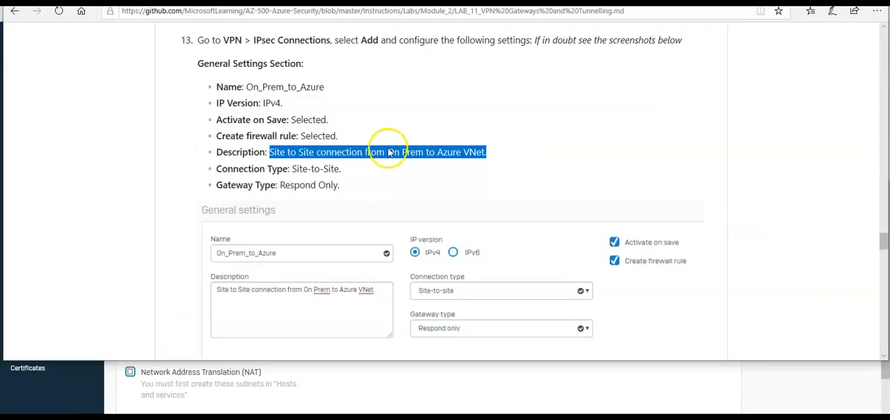
left_click(490, 2)
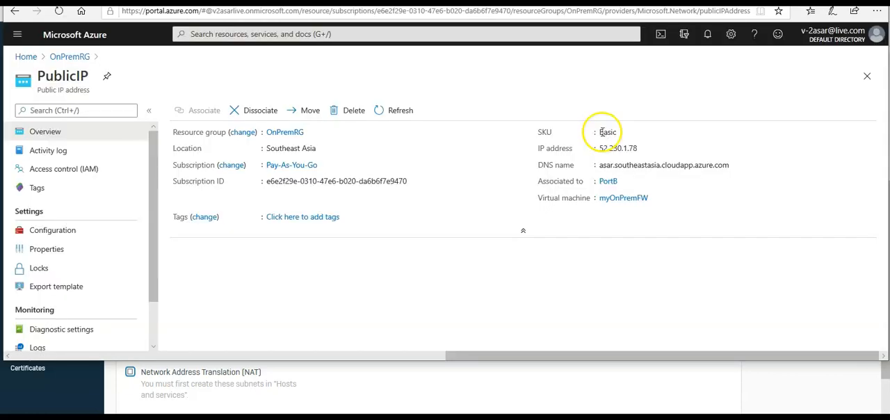
left_click(643, 149)
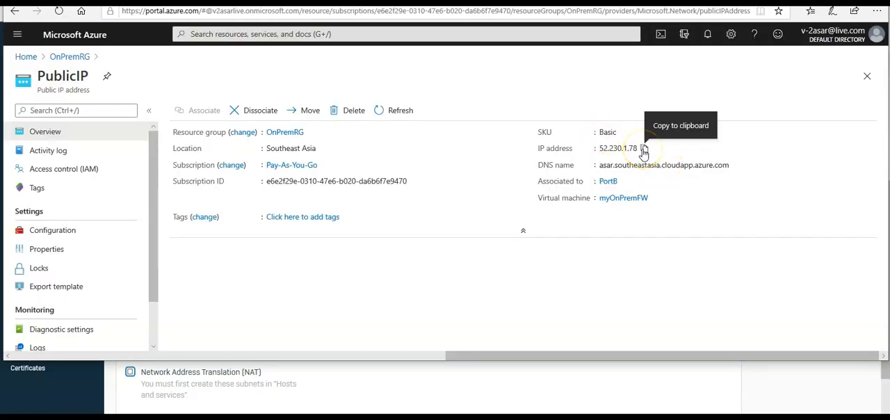
Switch to the Sophos XG Firewall console and set the remote gateway address to 52.230.1.78
key("alt+Tab")
left_click(387, 198)
key("ctrl+v")
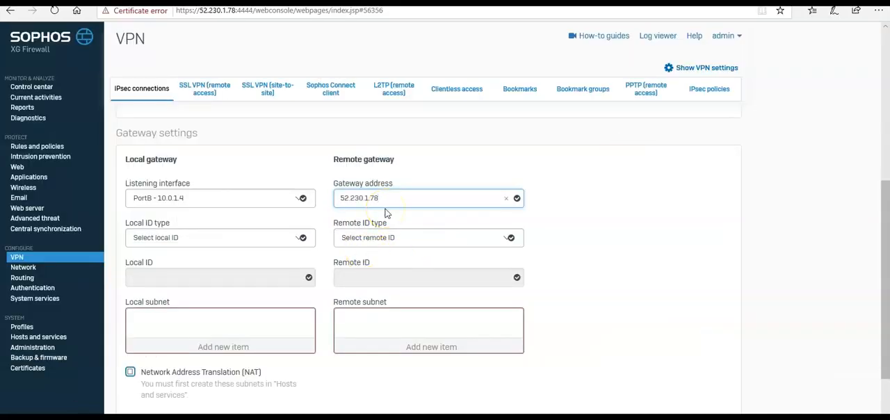
Set both the local ID type and the remote ID type to IP address
left_click(212, 238)
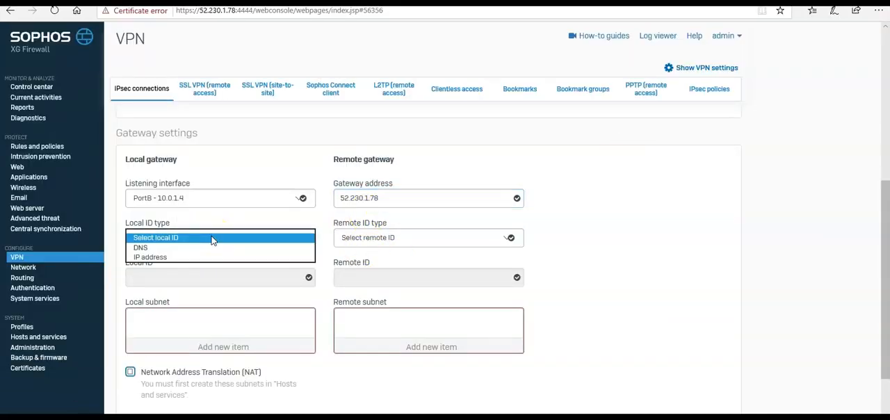
left_click(181, 254)
left_click(416, 238)
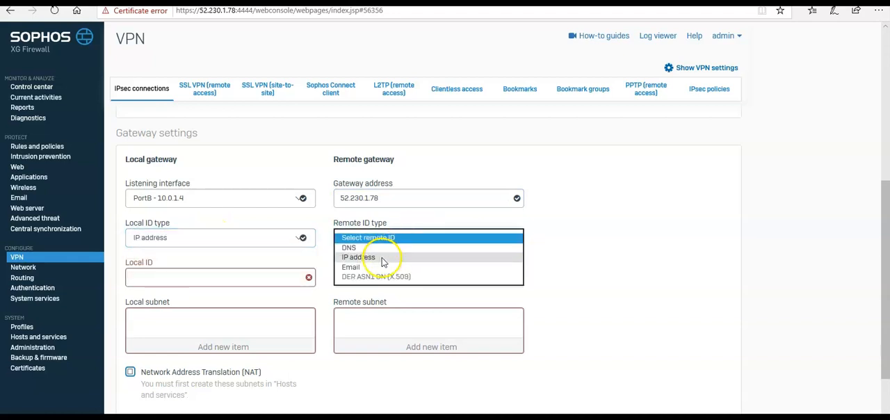
left_click(370, 254)
Copy the PublicIP address from the Azure portal and enter 52.230.1.78 as the Local ID in the Sophos connection
left_click(239, 275)
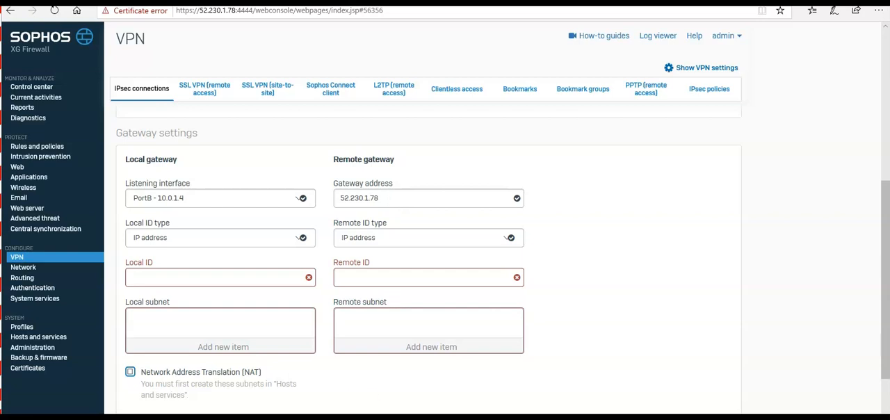
left_click(278, 416)
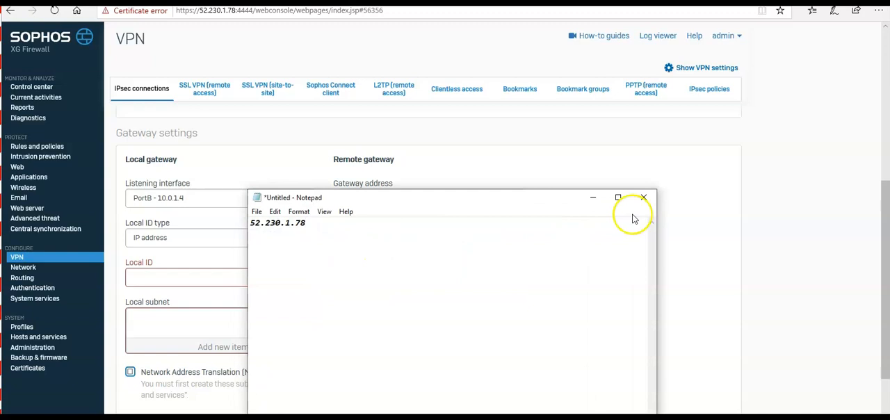
left_click(598, 200)
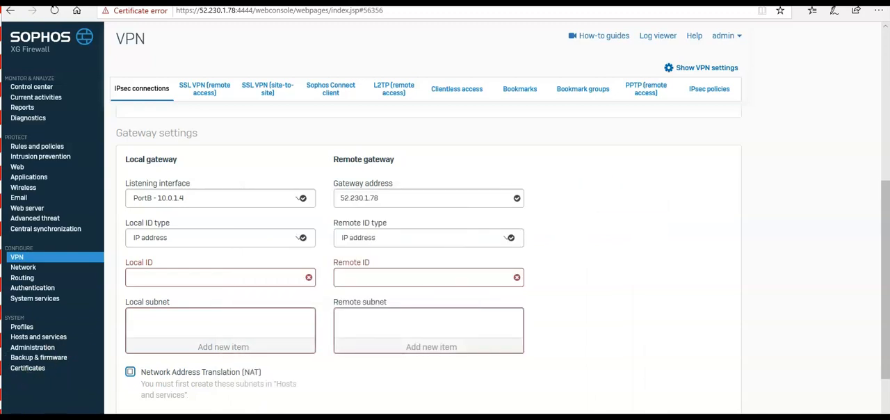
left_click(69, 416)
mouse_move(643, 149)
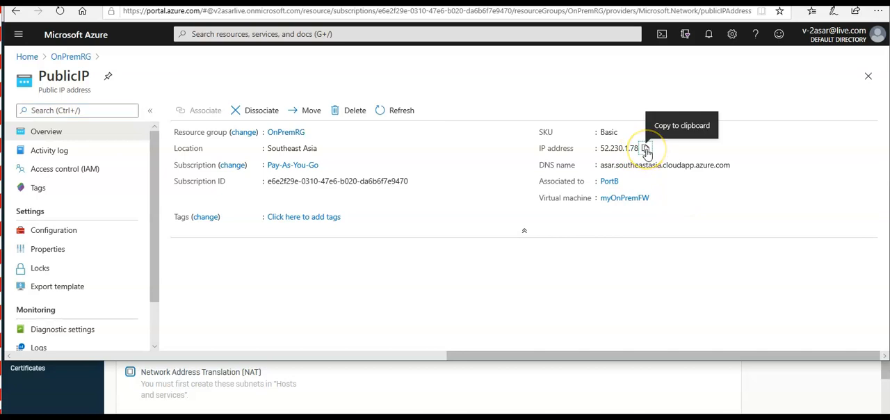
left_click(645, 149)
key("alt+Tab")
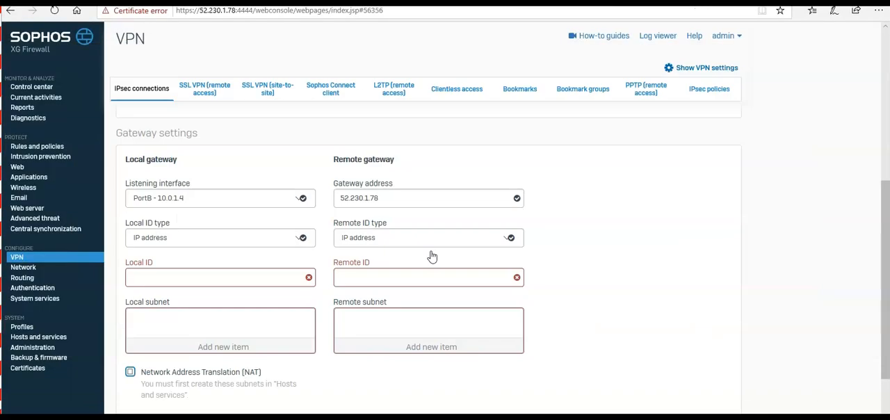
left_click(215, 273)
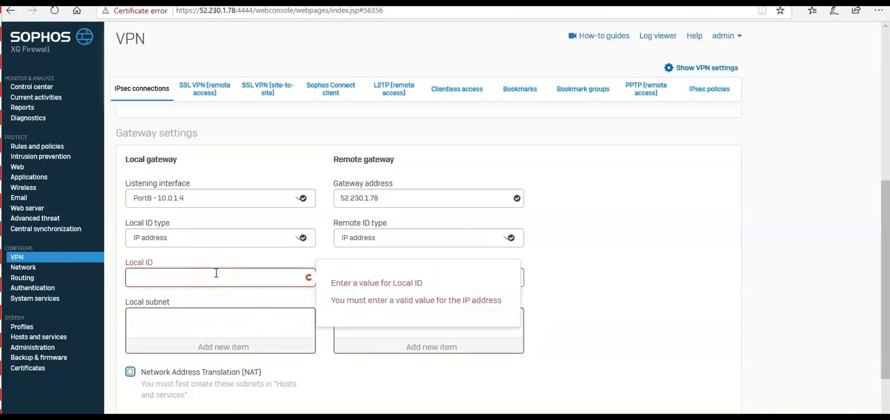
key("ctrl+v")
Clear the remote gateway address, then switch to the Azure portal and check the IP address of the S2S-GW-PIP resource
left_click_drag(389, 201, 338, 198)
key("BackSpace")
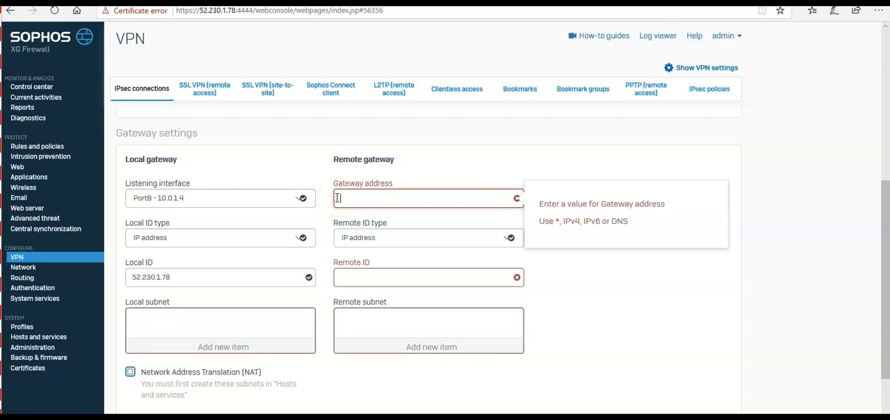
key("alt+Tab")
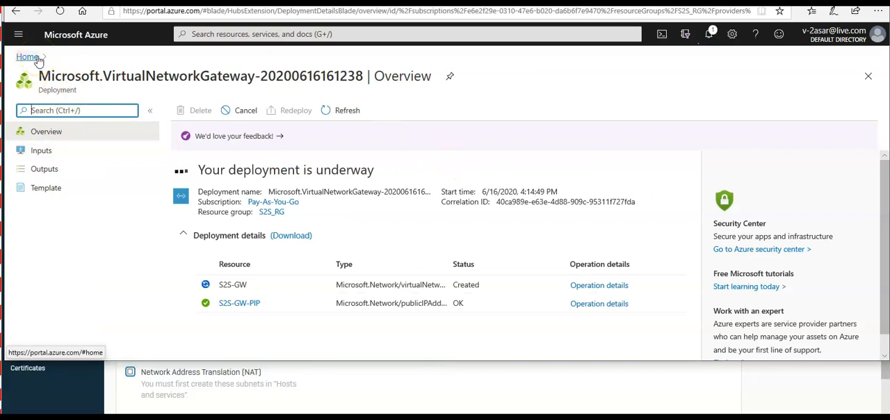
left_click(240, 303)
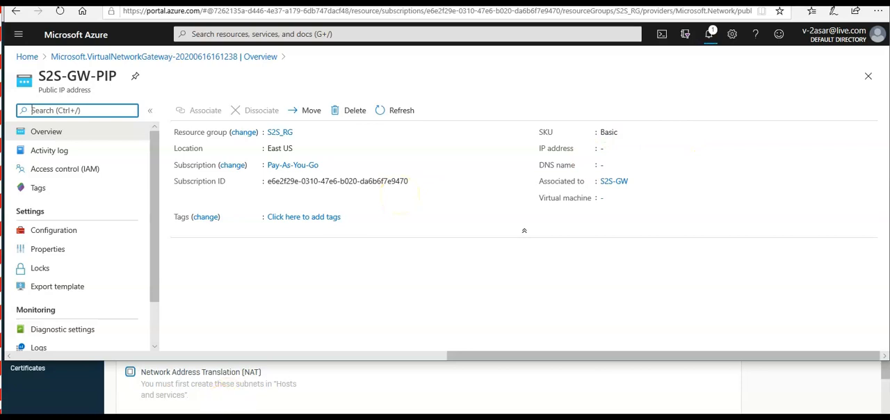
mouse_move(176, 418)
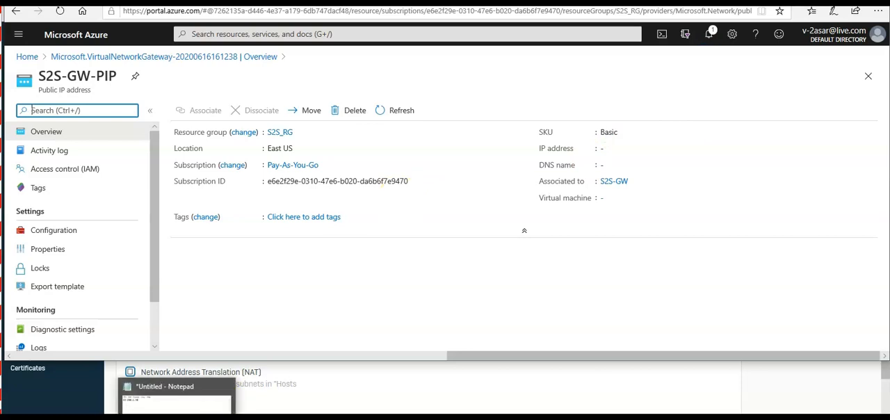
left_click(176, 399)
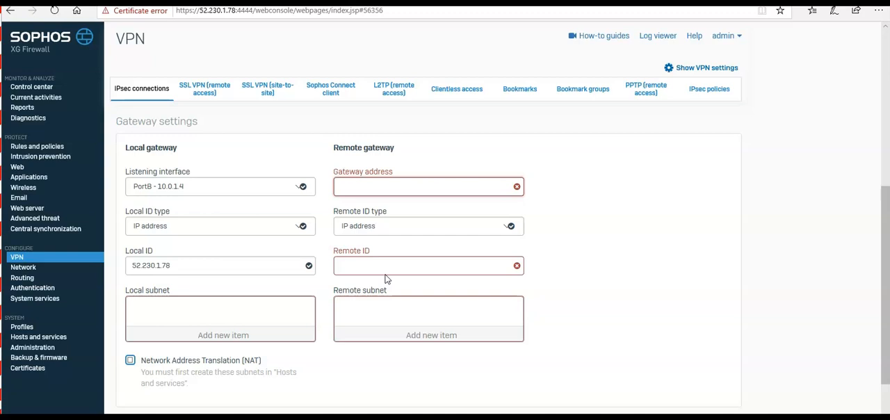
Try to add 10.0.0.0/16 to the local subnet by looking it up among the existing items
left_click(192, 312)
left_click(215, 337)
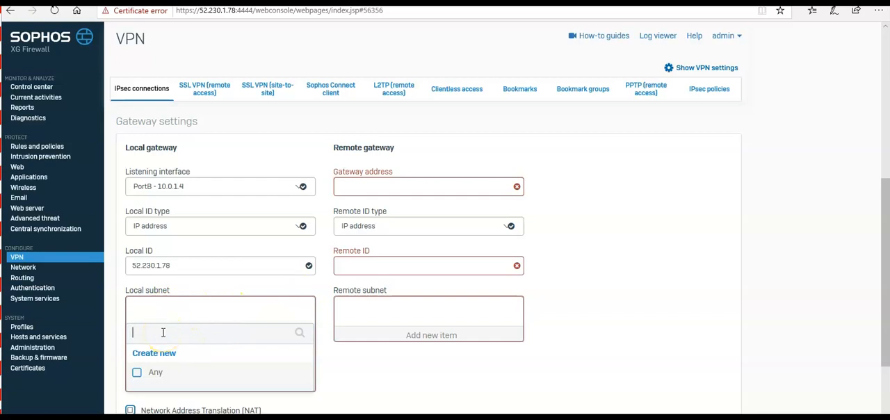
type("10.0.0.0/16")
left_click(357, 374)
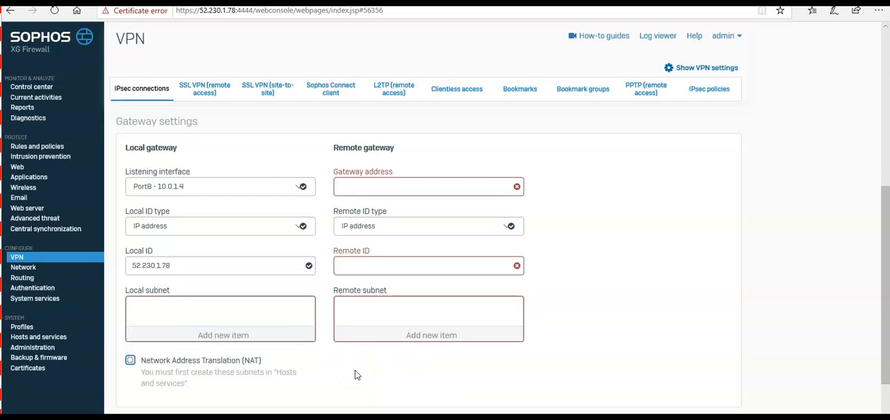
Create a new IP host named On Prem for the local subnet and try to save it with IP address 10.0.0.0/16
left_click(204, 334)
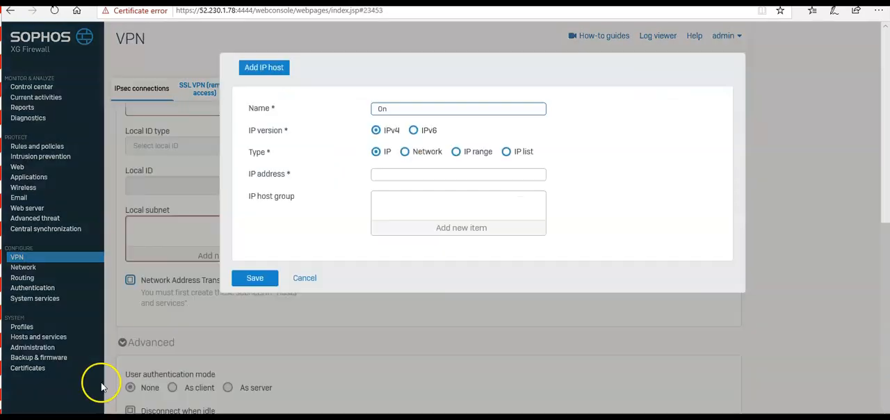
left_click(398, 109)
type("-")
type("Prem")
left_click(390, 173)
type("10.0.0.0/16")
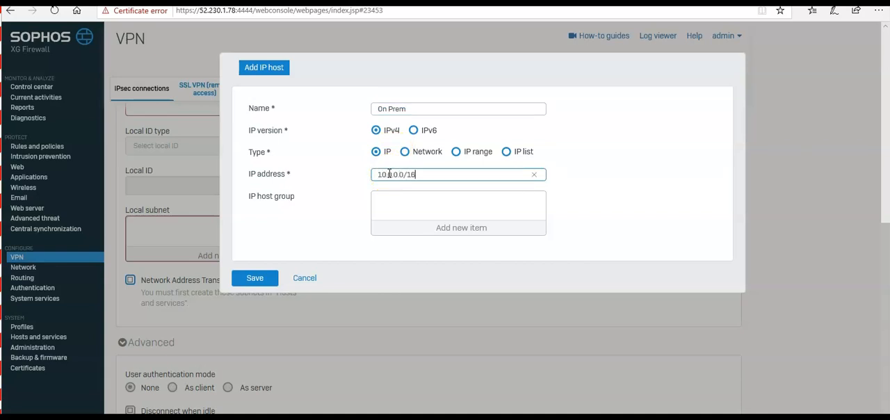
left_click(255, 277)
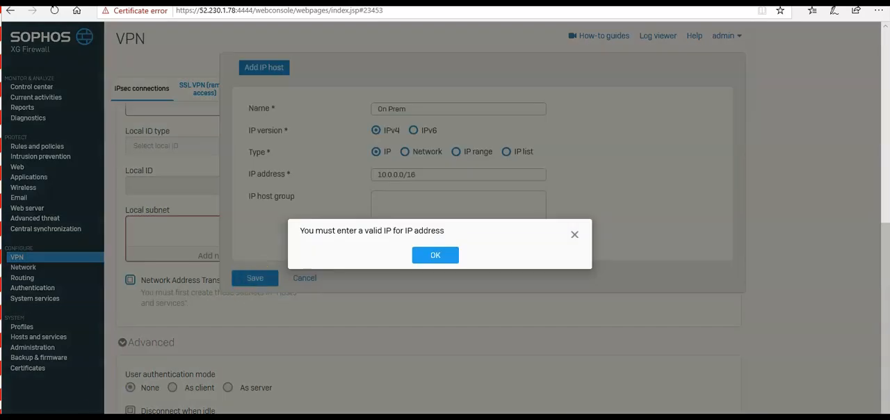
left_click(442, 258)
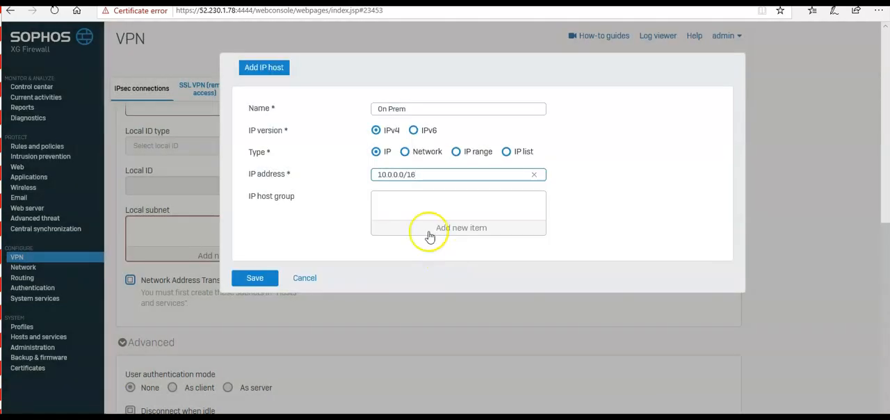
Set the On Prem host's IP address to 10.0.0.0 without the prefix length and save the host
left_click(378, 174)
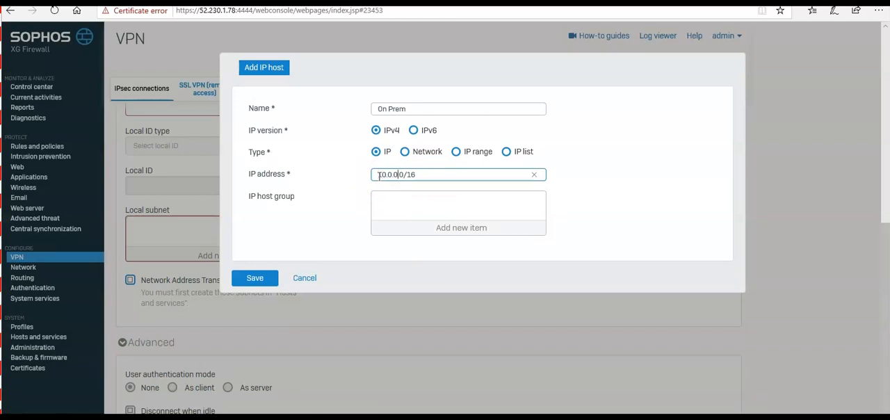
key("BackSpace")
left_click(255, 277)
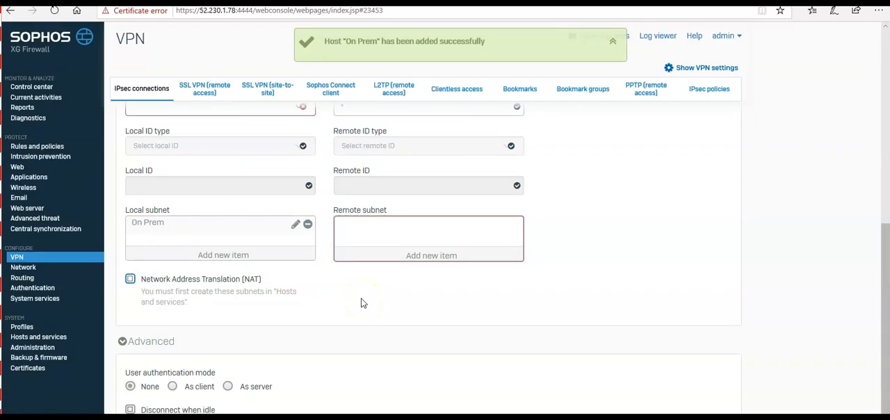
Start a new IP host for the remote subnet, named Azure, with IP address 172.17.0.0
scroll(368, 278, "down", 1)
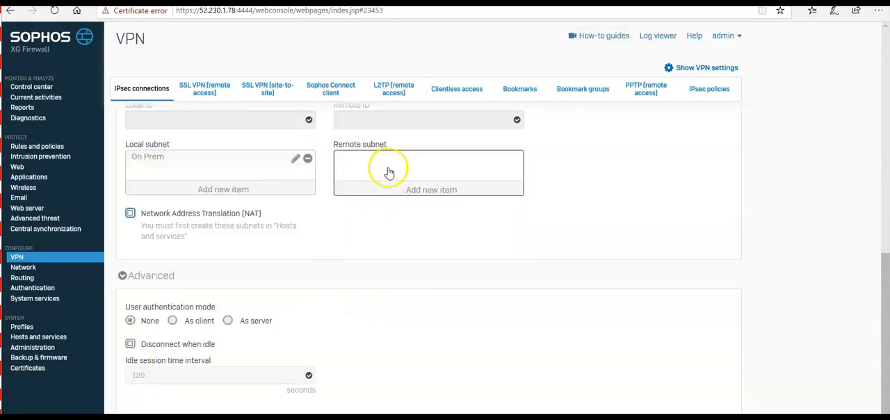
left_click(417, 194)
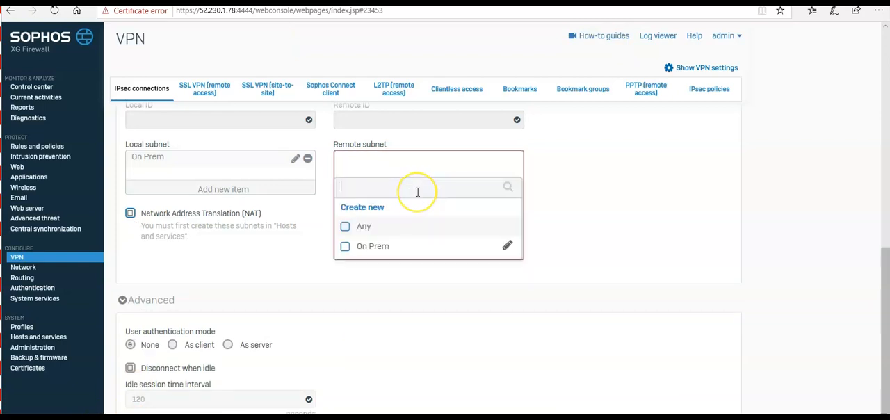
left_click(362, 207)
left_click(396, 109)
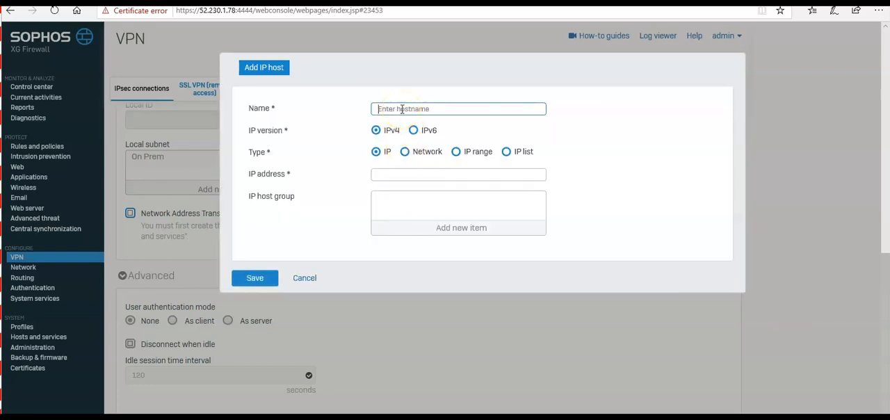
type("Azure")
key("Tab")
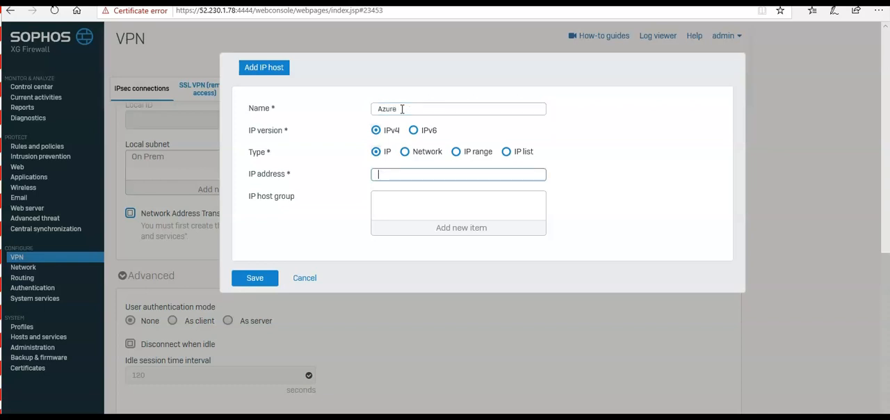
type("172.17.0.0")
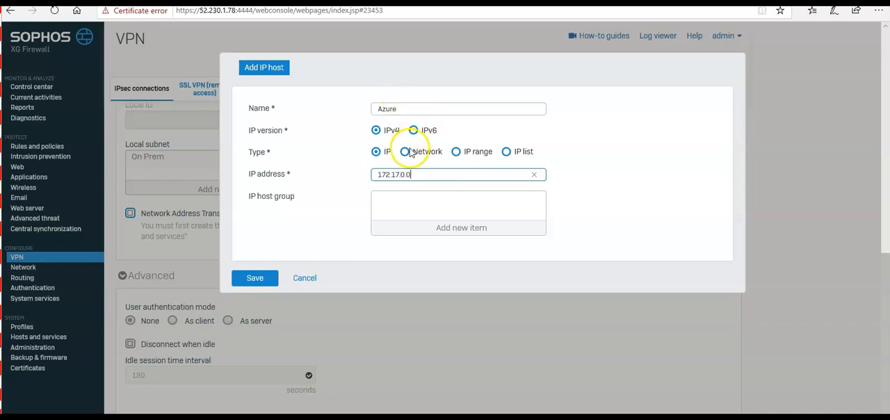
Change the Azure host's type to Network and enter 172.17.0.0 as its network address
left_click(471, 154)
left_click(518, 152)
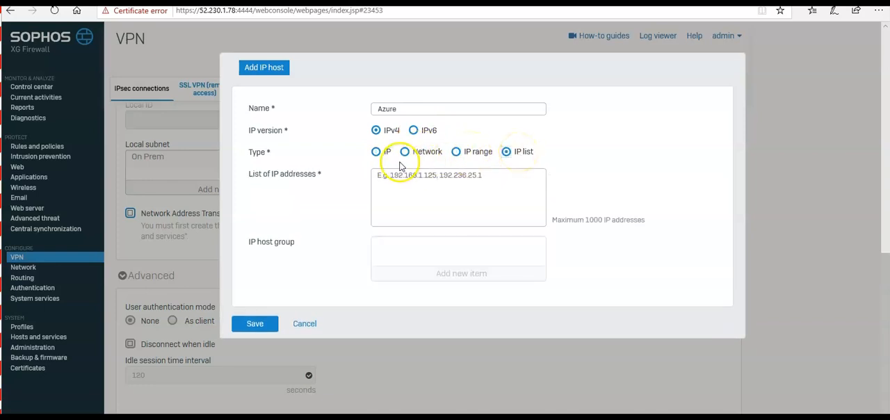
left_click(376, 152)
left_click(405, 152)
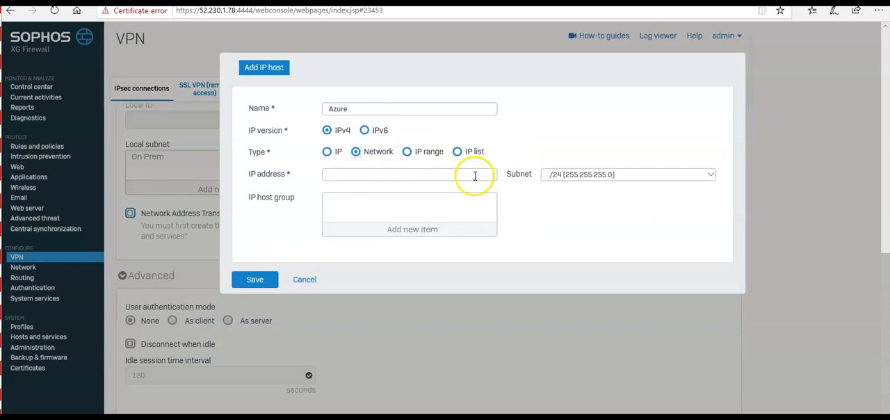
left_click(375, 176)
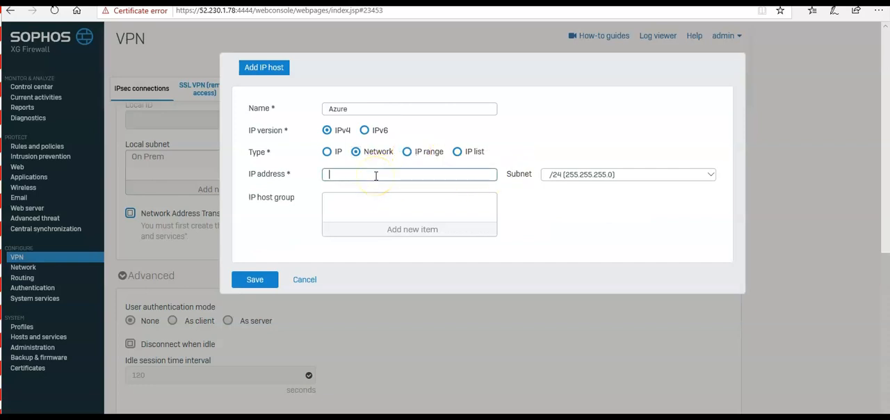
type("172")
type(".178")
type(".0.0")
key("Tab")
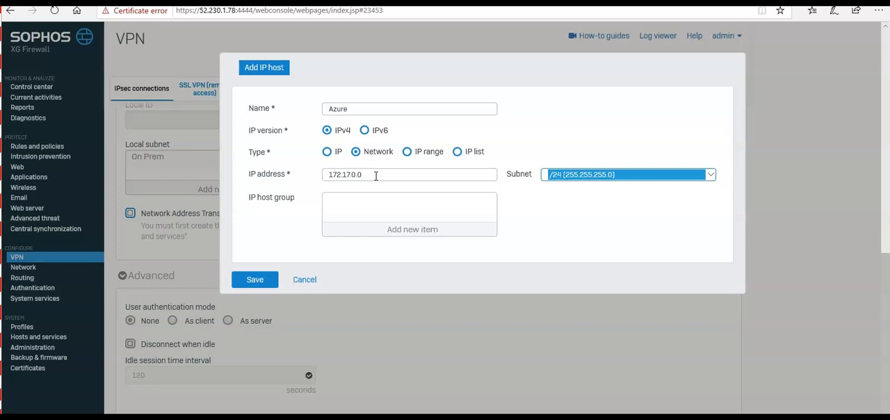
Set the Azure host's subnet to /16 (255.255.0.0) and save the host
left_click(610, 174)
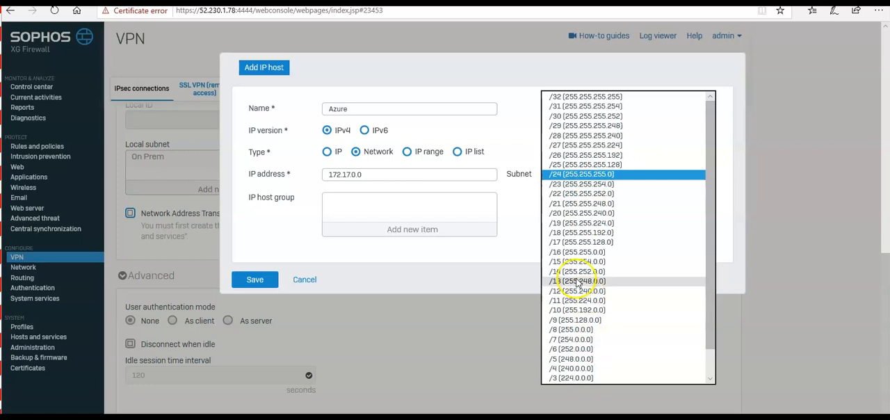
left_click(569, 252)
left_click(255, 279)
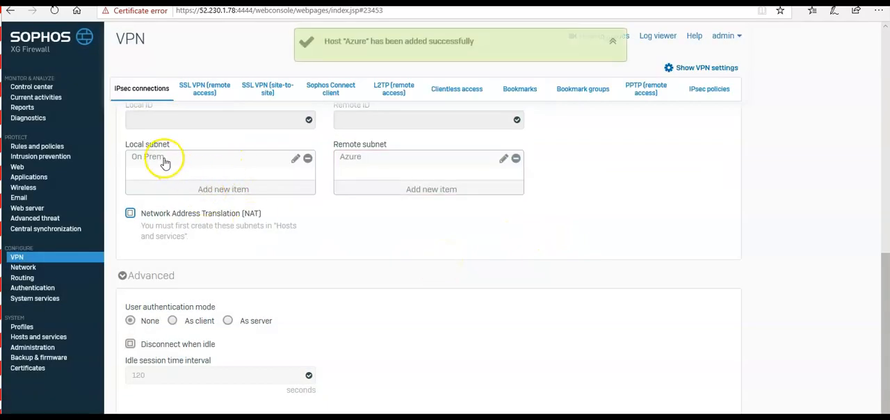
Open the On Prem IP host from the local subnet to review its details
left_click(296, 158)
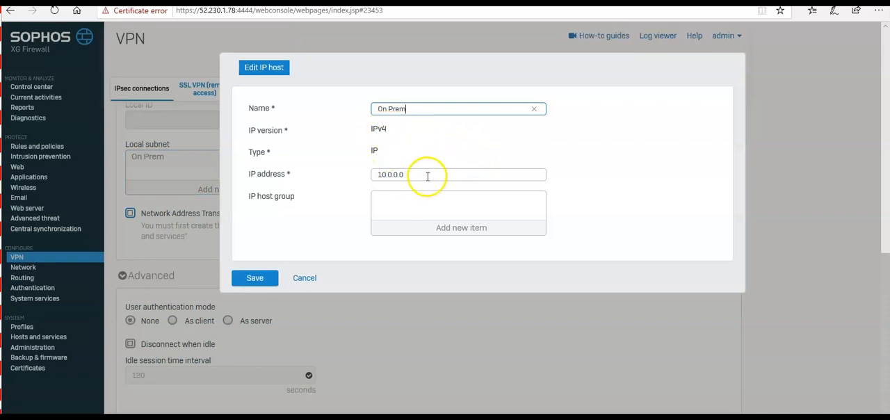
left_click(242, 64)
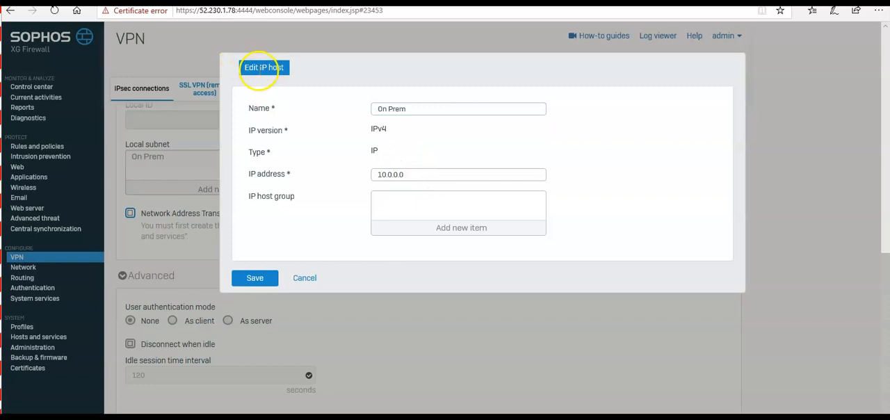
double_click(257, 67)
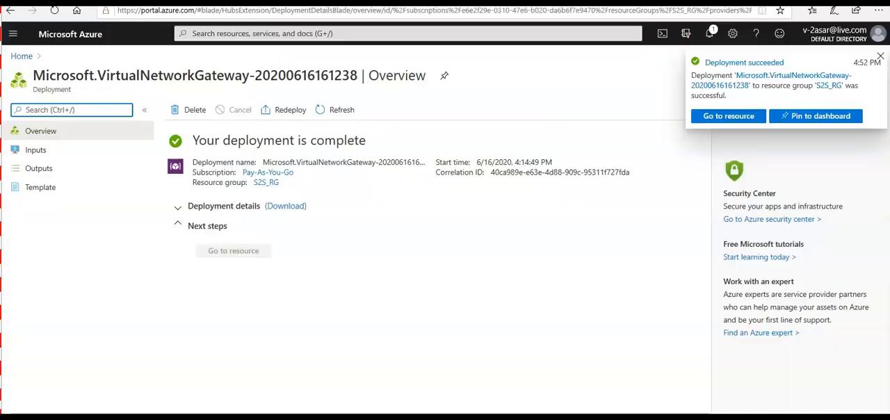
In the Azure portal, open the newly deployed S2S-GW virtual network gateway and copy its public IP address
left_click(469, 285)
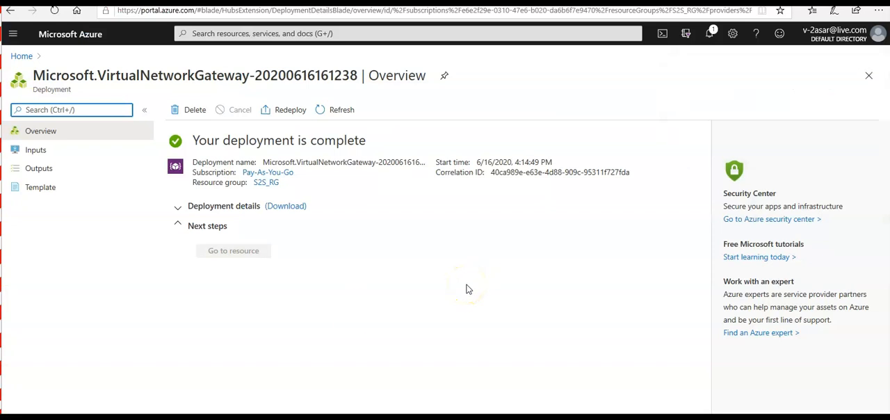
left_click(709, 35)
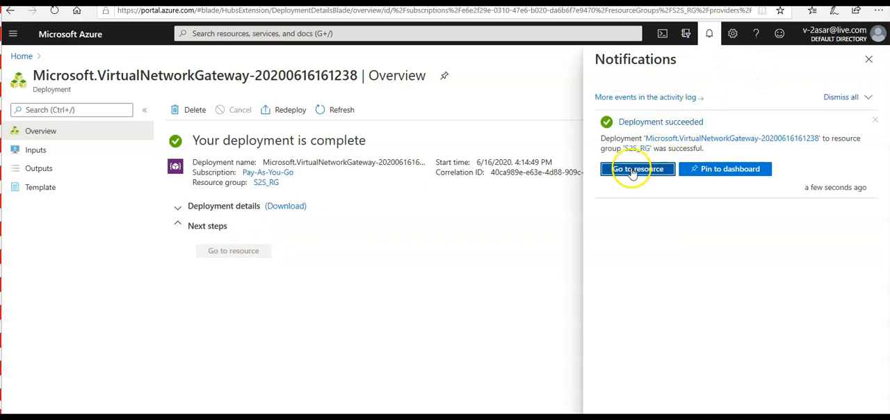
left_click(632, 114)
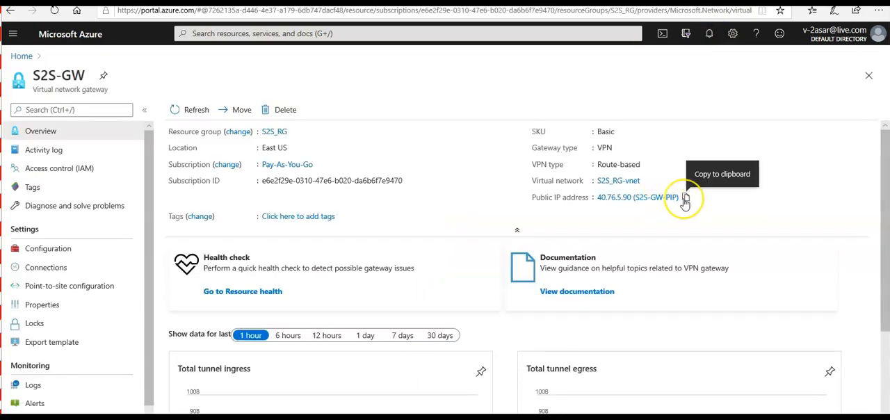
Switch back to the Sophos firewall and set the remote gateway address to 40.76.5.90
key("alt+Tab")
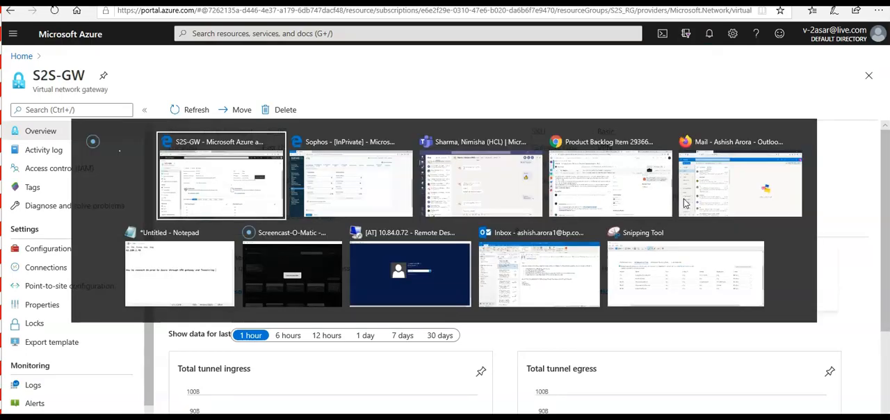
key("alt+Tab")
left_click_drag(396, 179, 298, 180)
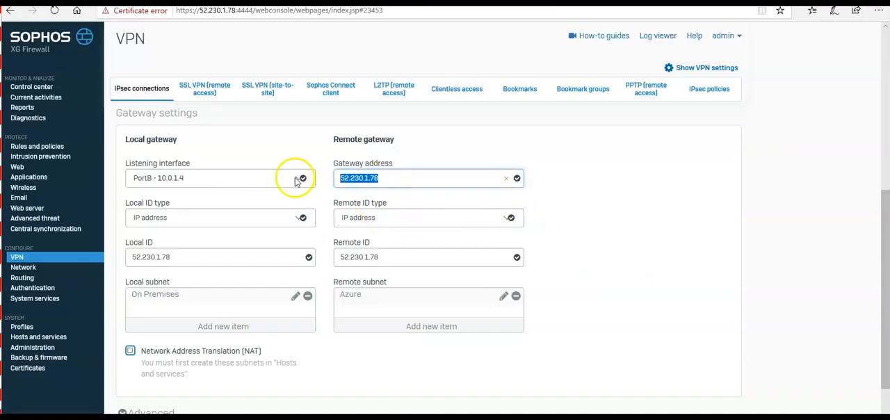
type("40.76.5.90 (S2S-GW-PIP)")
key("BackSpace")
key("BackSpace")
key("BackSpace")
key("BackSpace")
key("BackSpace")
key("BackSpace")
key("BackSpace")
key("BackSpace")
key("BackSpace")
key("BackSpace")
key("BackSpace")
key("BackSpace")
key("BackSpace")
Set the remote ID to 40.76.5.90 and save the IPsec connection, accepting the preshared key update
left_click_drag(398, 176, 288, 173)
key("ctrl+c")
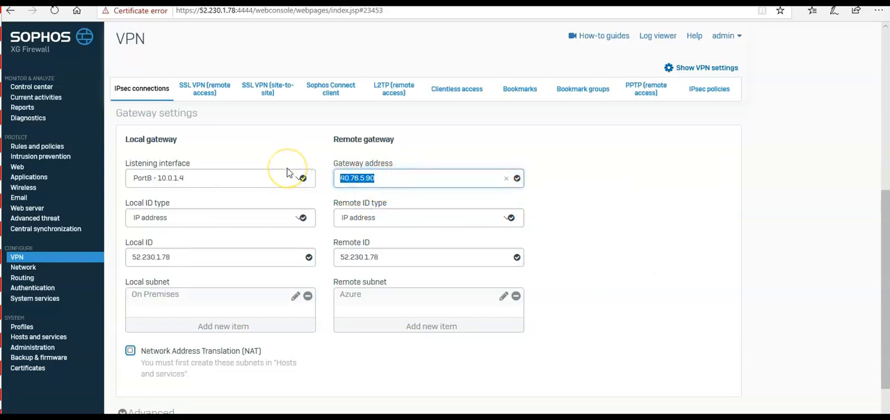
left_click_drag(389, 257, 271, 256)
key("ctrl+v")
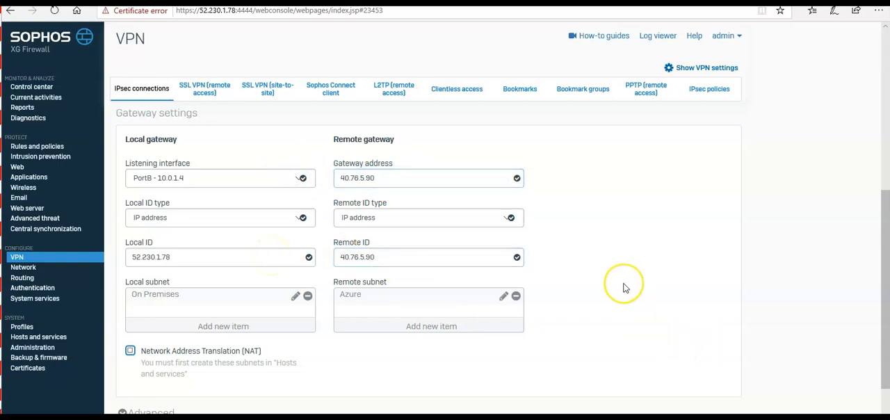
scroll(623, 288, "down", 2)
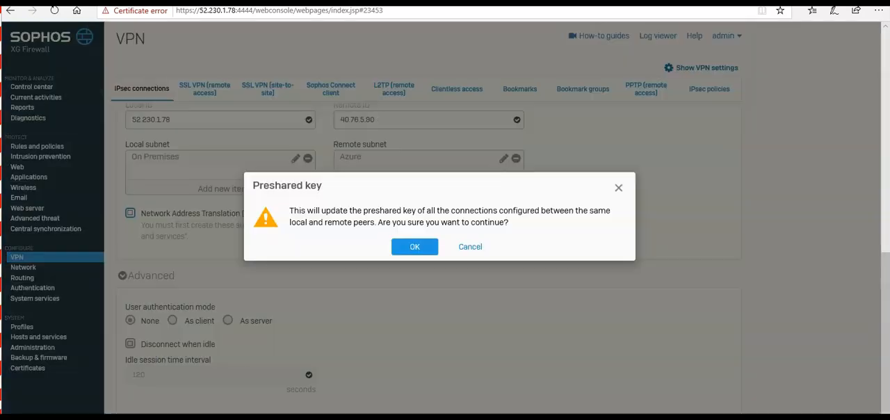
left_click(403, 244)
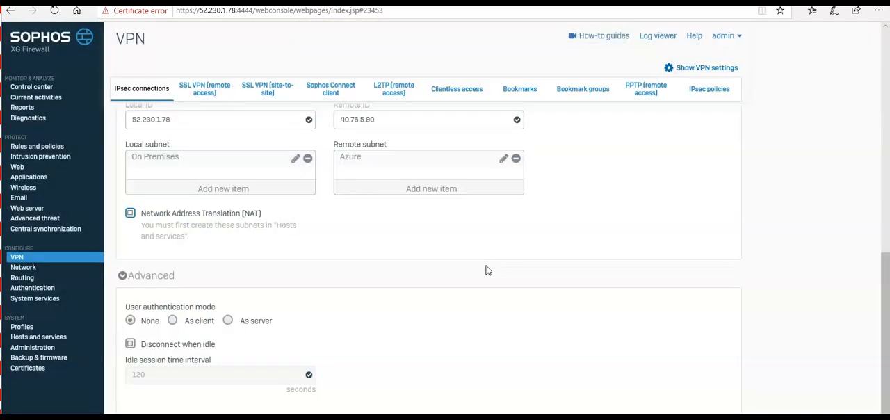
In the Azure portal, start a new S2S-GW connection named GWConnection with the connection type Site-to-site (IPsec)
key("alt+Tab")
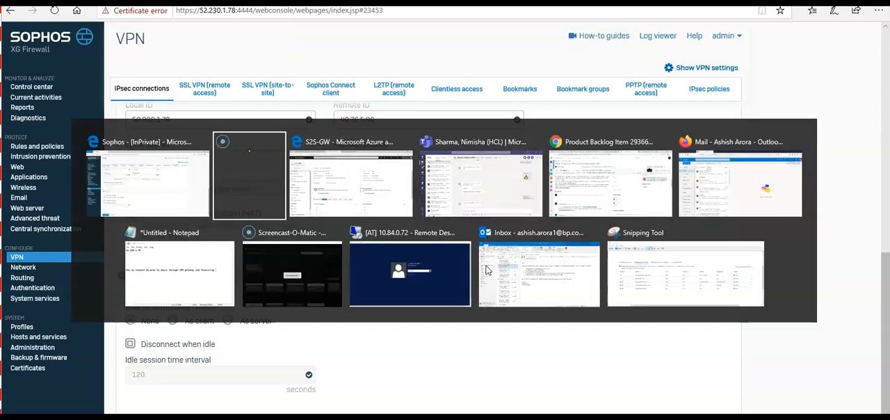
key("alt+Tab")
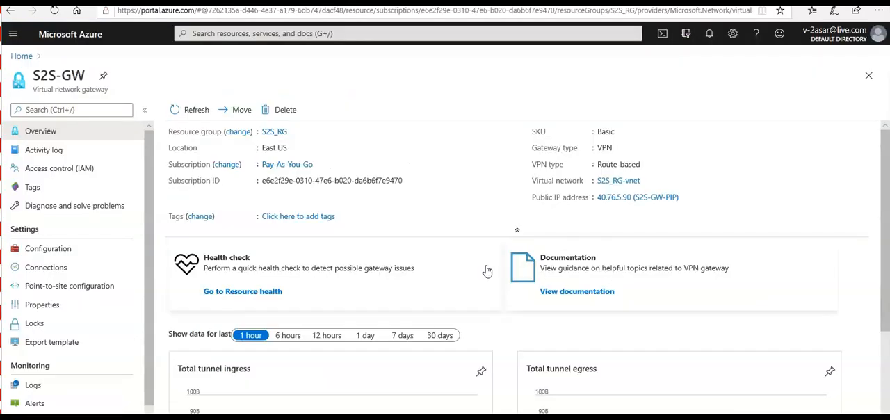
left_click(46, 268)
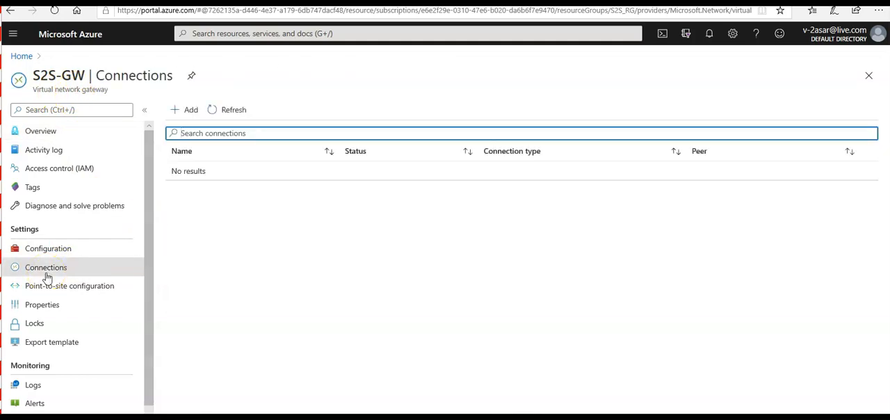
left_click(186, 109)
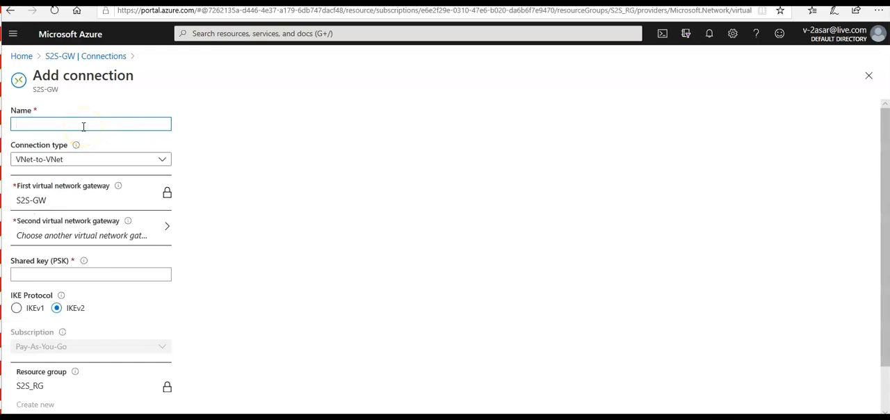
type("GWConnection")
key("Tab")
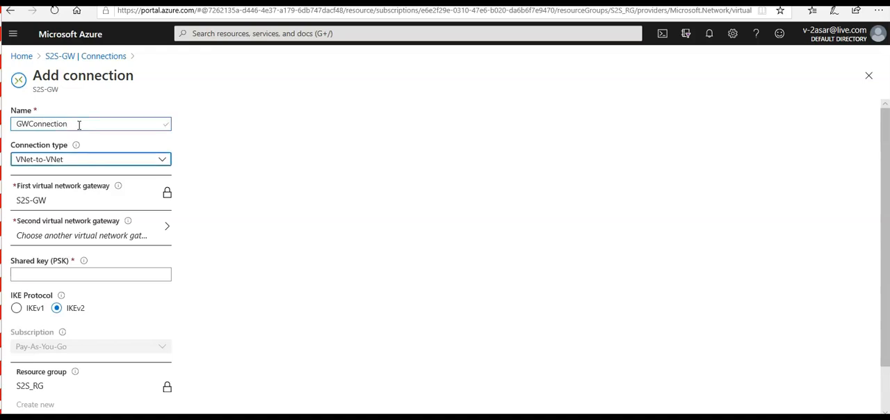
left_click(55, 159)
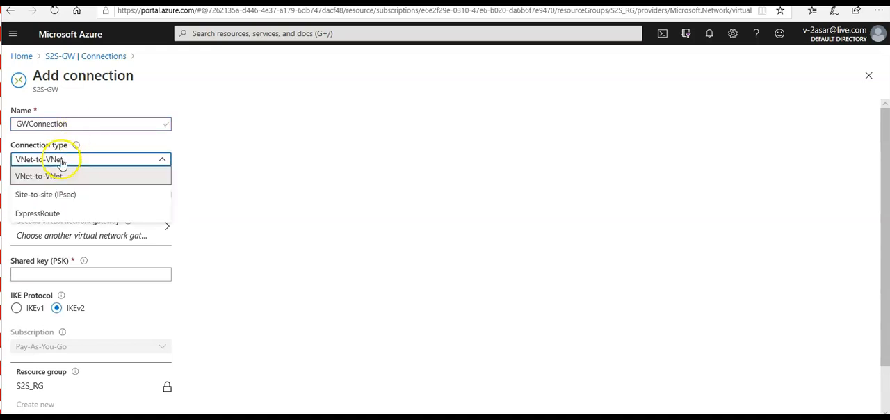
left_click(55, 194)
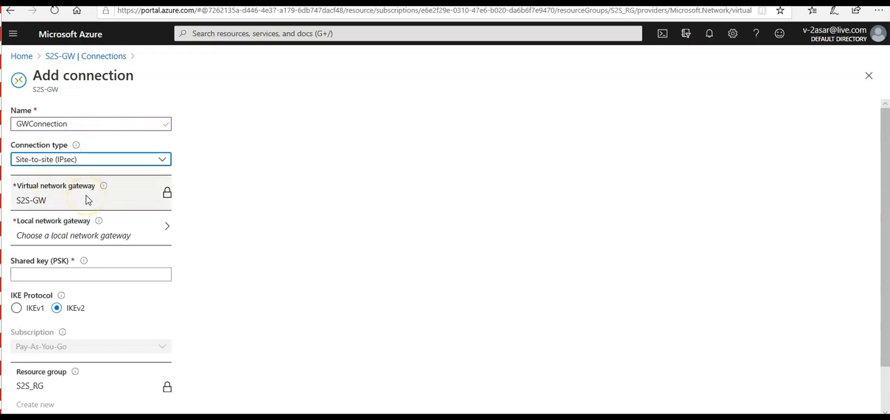
Start a new local network gateway for the connection, named OnPremGW, with the firewall's public IP address 52.230.1.78
left_click(54, 237)
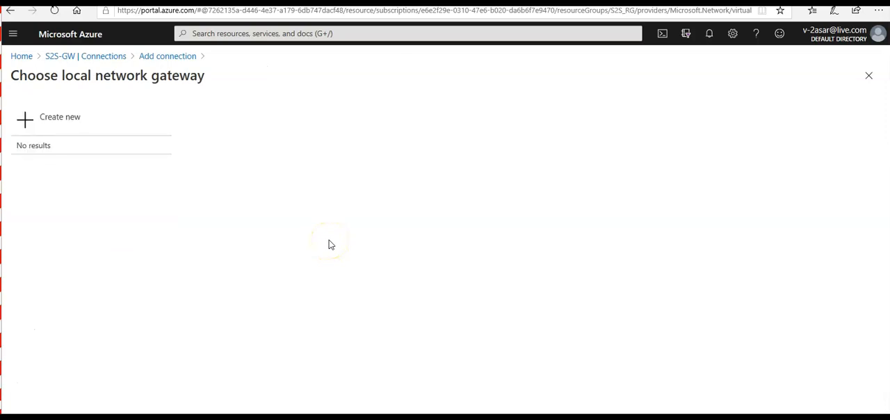
left_click(70, 124)
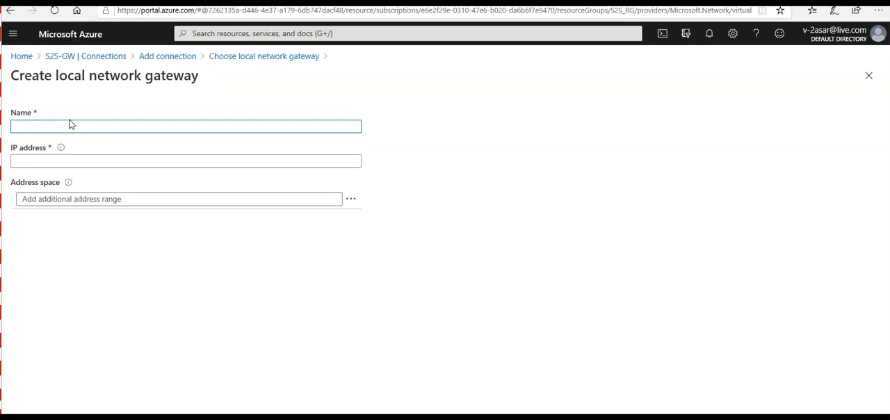
type("OnPremGW")
key("Tab")
key("Tab")
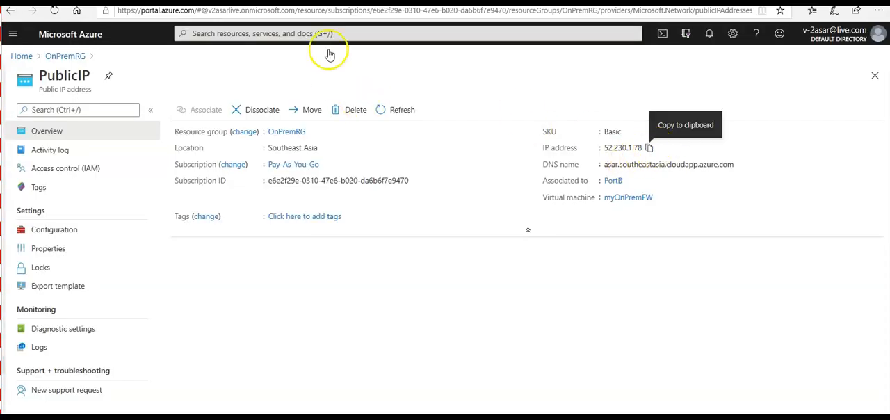
left_click(209, 2)
left_click(151, 162)
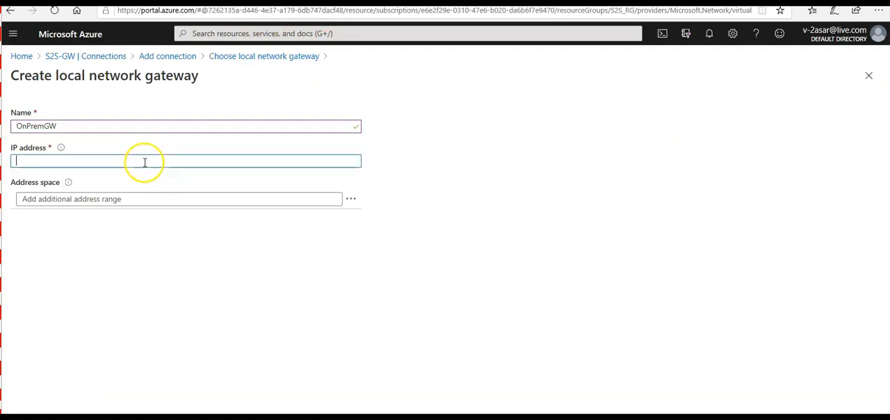
key("ctrl+v")
Set the local network gateway's address space to 10.0.0.0/16 and confirm it for the connection
left_click(118, 200)
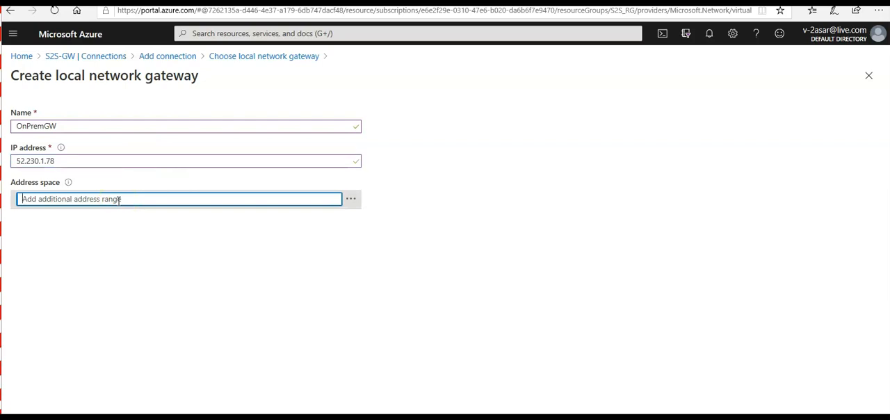
type("10.0.0.0")
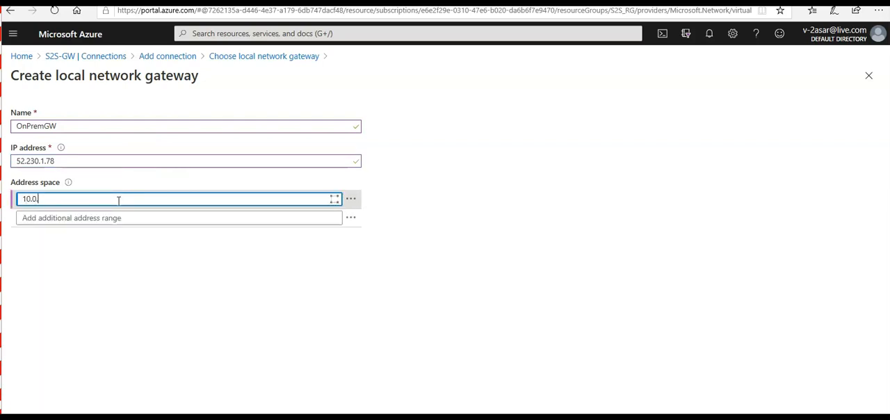
type("/16")
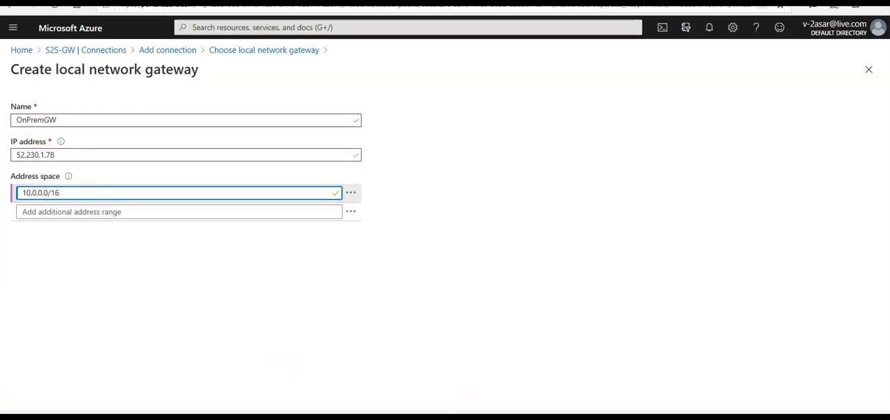
left_click(32, 406)
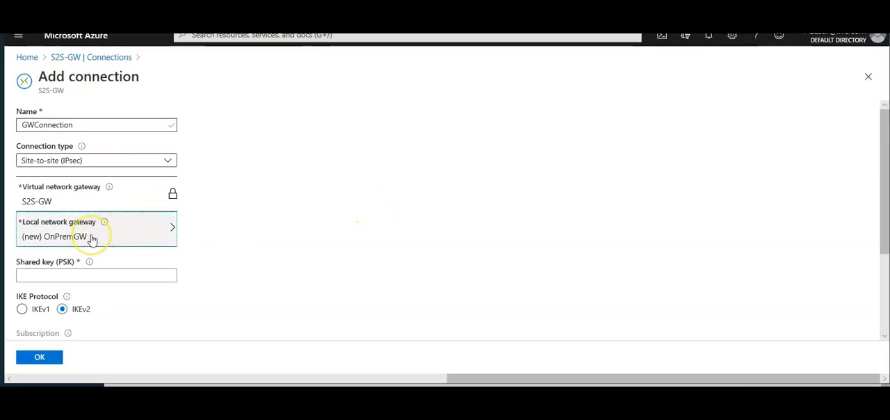
Enter the shared key (PSK) for GWConnection and create the connection
left_click(75, 273)
type("123456789")
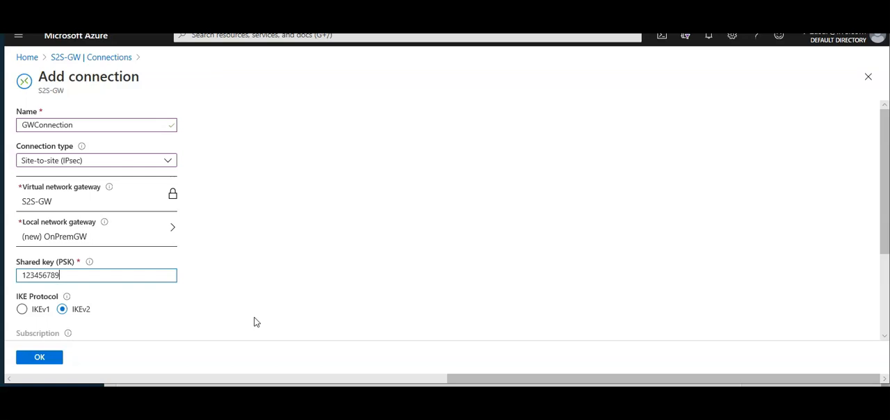
scroll(254, 321, "down", 3)
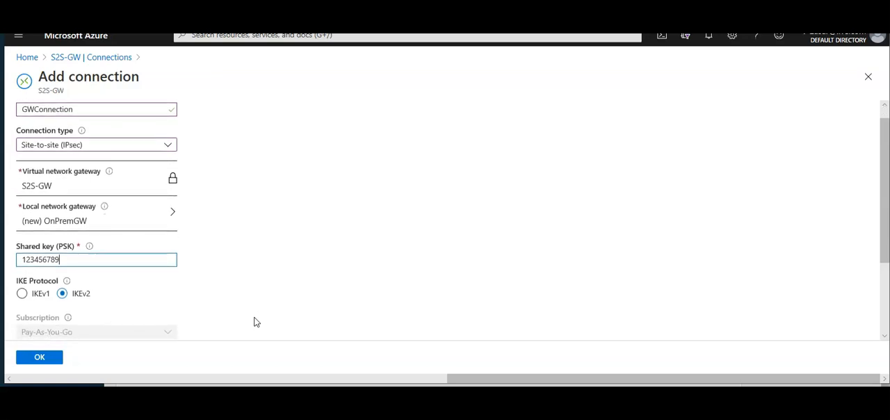
scroll(254, 321, "down", 1)
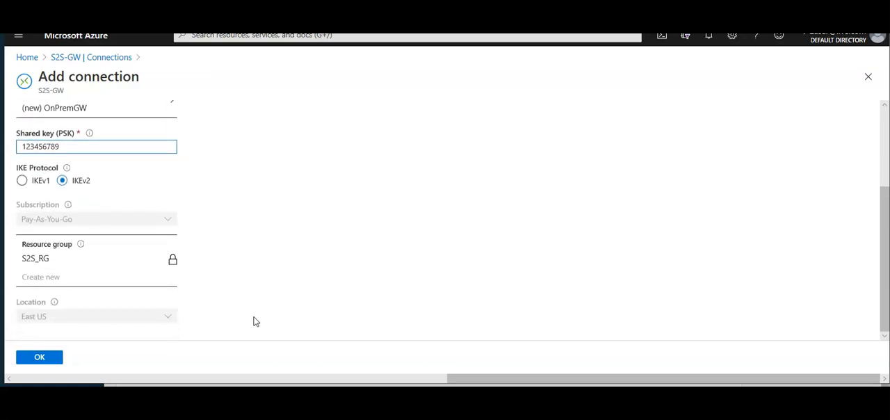
left_click(40, 356)
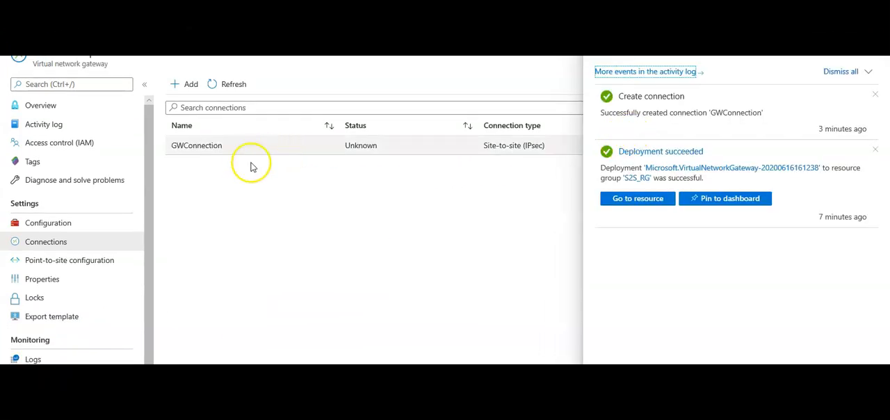
Check GWConnection's overview, return to the gateway's connections, and refresh the list to check the connection status
left_click(242, 156)
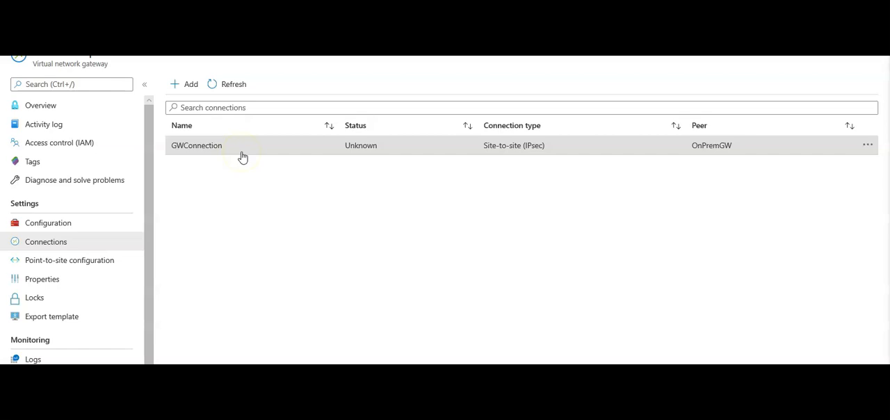
left_click(242, 157)
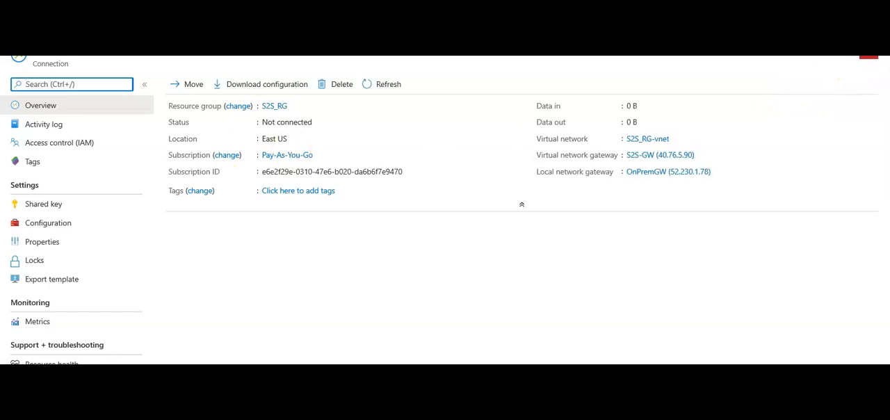
left_click(868, 55)
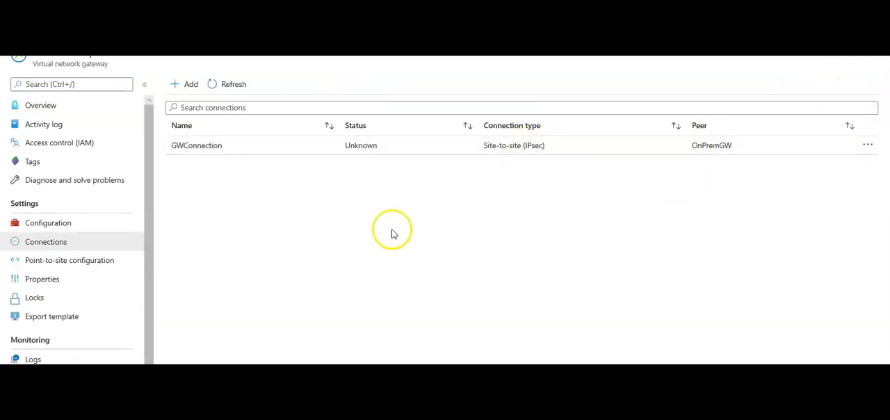
left_click(229, 85)
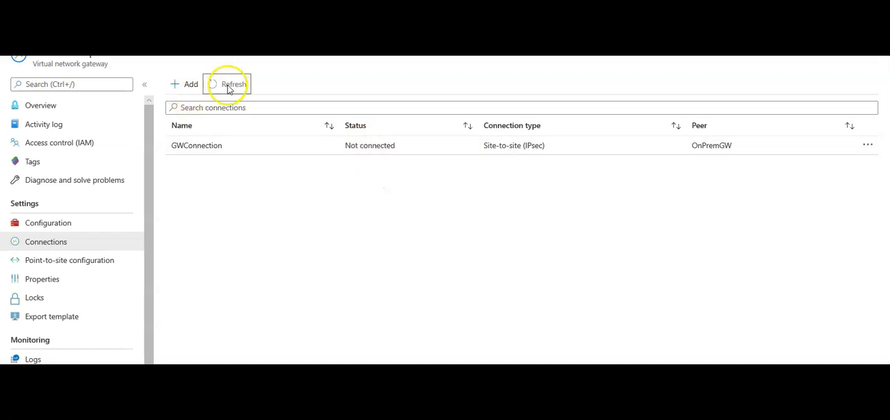
Refresh the gateway's connections list, switch to the Sophos XG firewall, and establish the On_prem_to_Azure IPsec connection, confirming the connect request
double_click(229, 89)
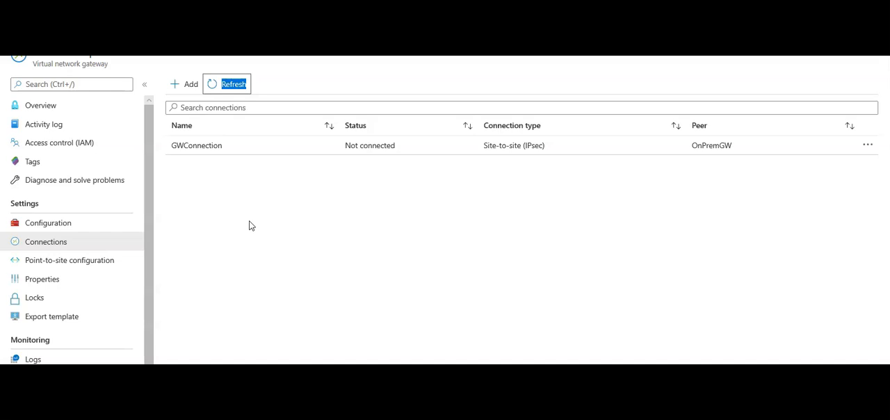
key("alt+Tab")
key("alt+Tab")
key("alt+Tab")
key("alt+Tab")
key("alt+Tab")
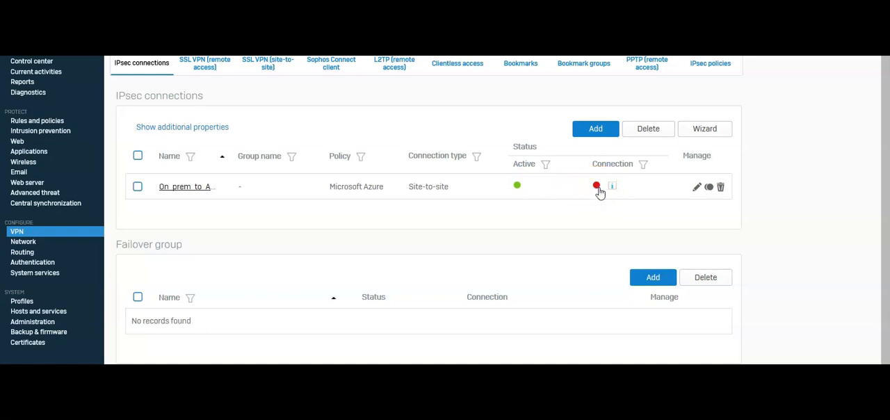
left_click(598, 189)
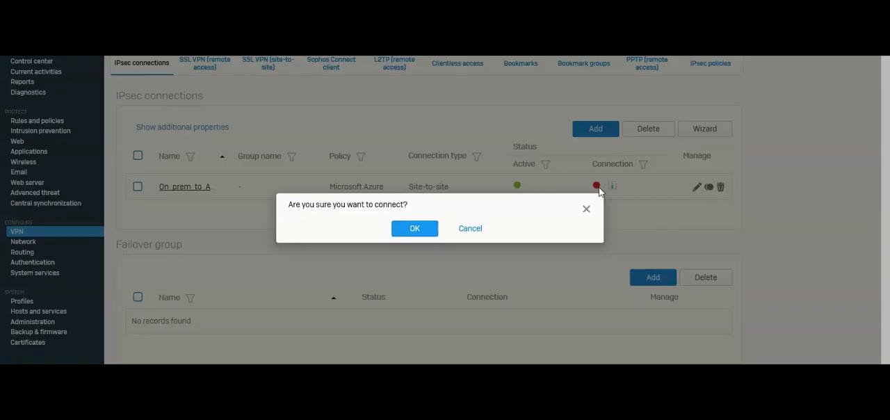
left_click(417, 228)
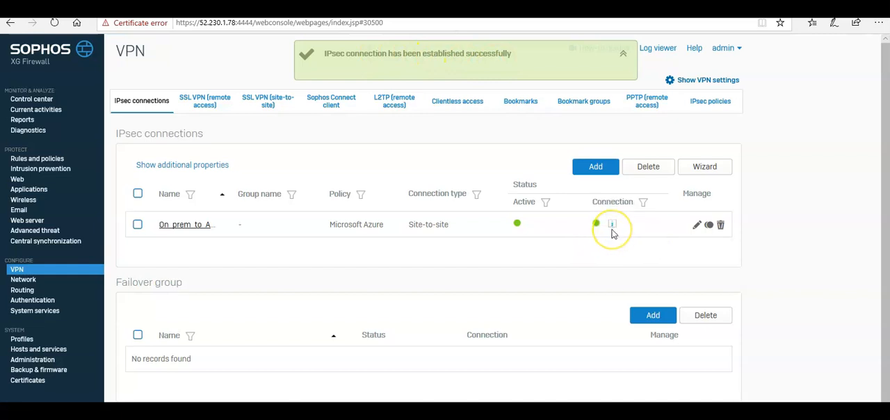
Switch back to the Azure portal, refresh the S2S-GW connections and reload the page to check GWConnection's status
key("alt+Tab")
key("alt+Tab")
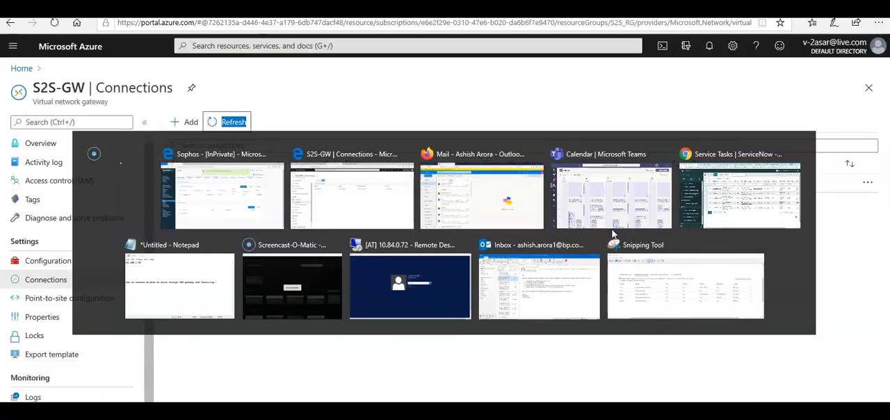
left_click(229, 126)
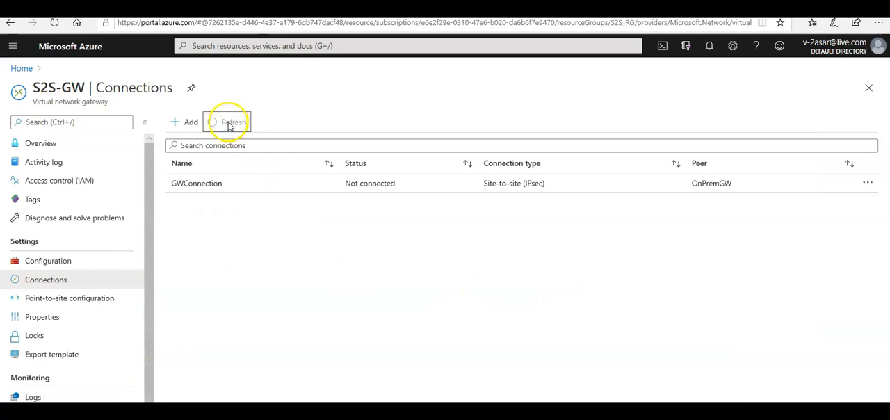
double_click(230, 125)
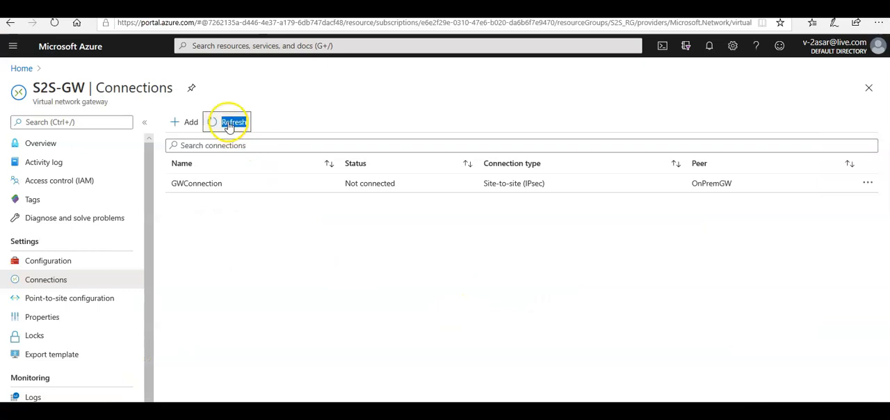
left_click(55, 23)
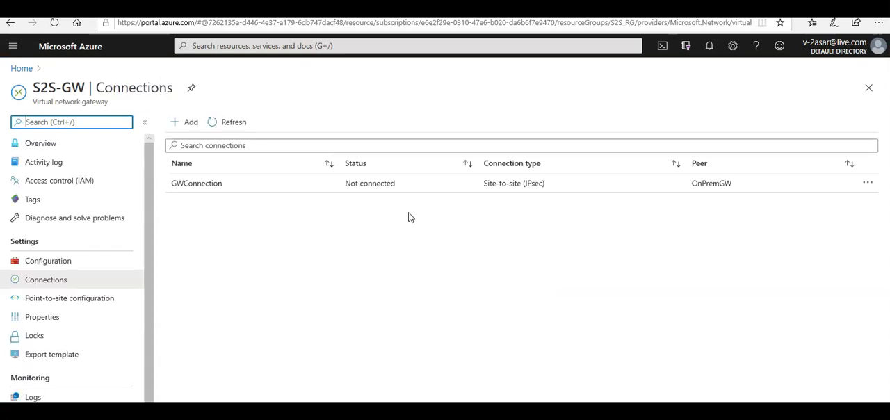
left_click(428, 187)
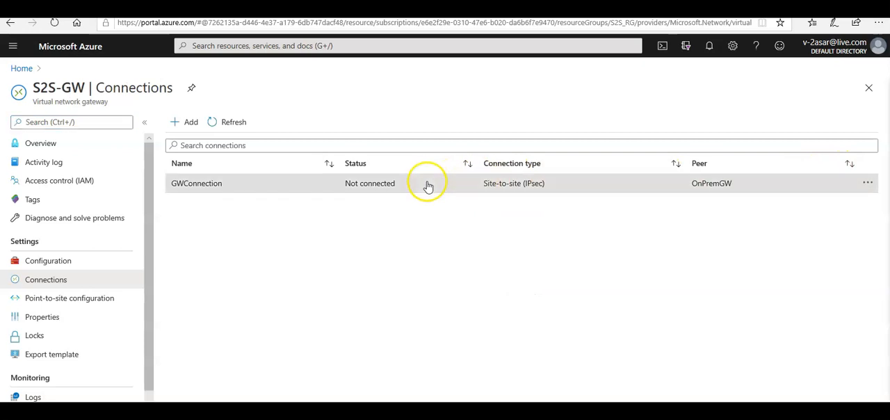
Switch to the Sophos XG firewall and open the On_prem_to_Azure IPsec connection to review its general, encryption and gateway settings
key("alt+Tab")
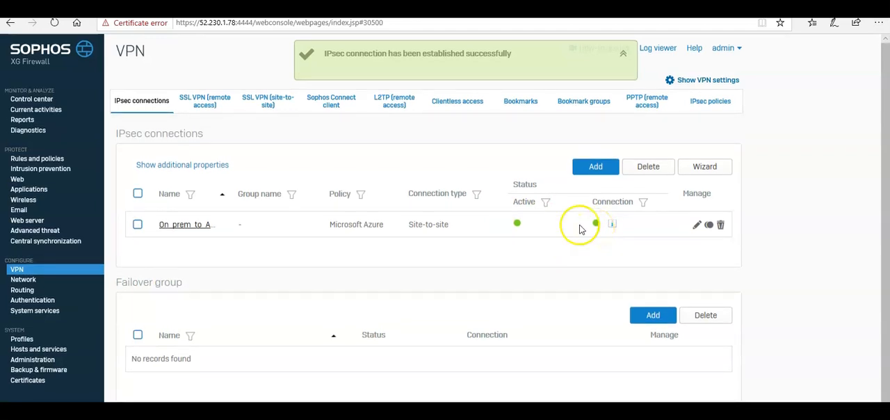
left_click(187, 225)
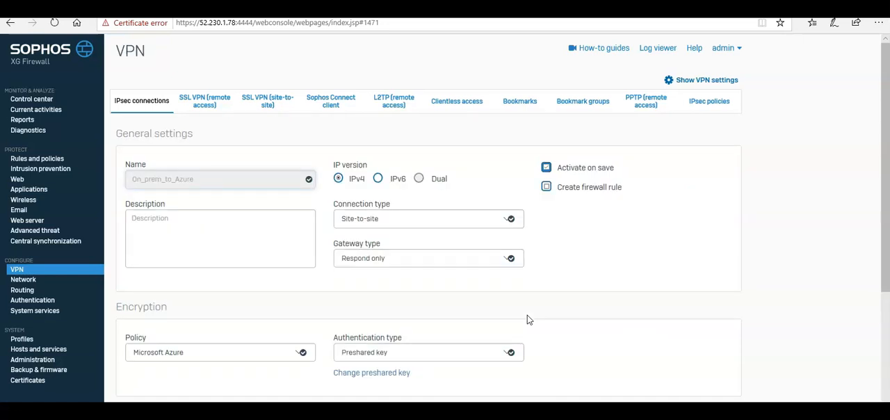
scroll(526, 319, "down", 5)
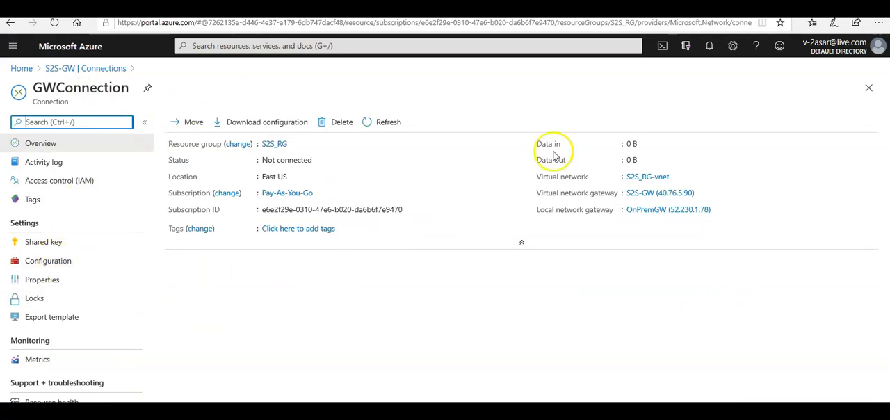
In the Azure portal, close GWConnection's overview and refresh the S2S-GW connections list to recheck the connection status
left_click(868, 87)
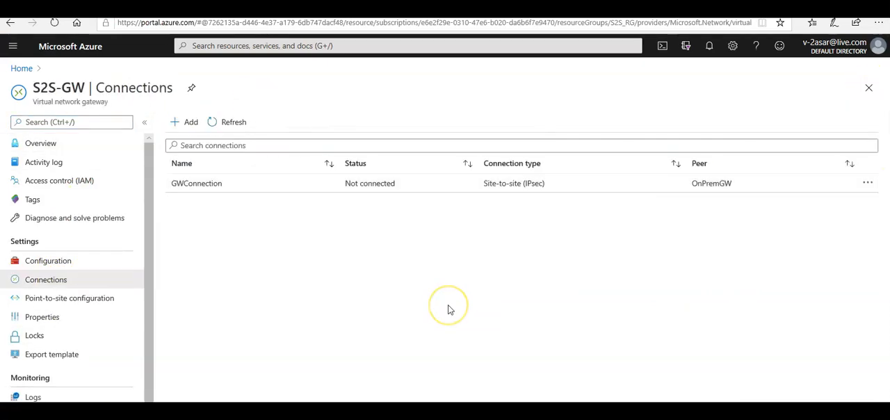
left_click(219, 124)
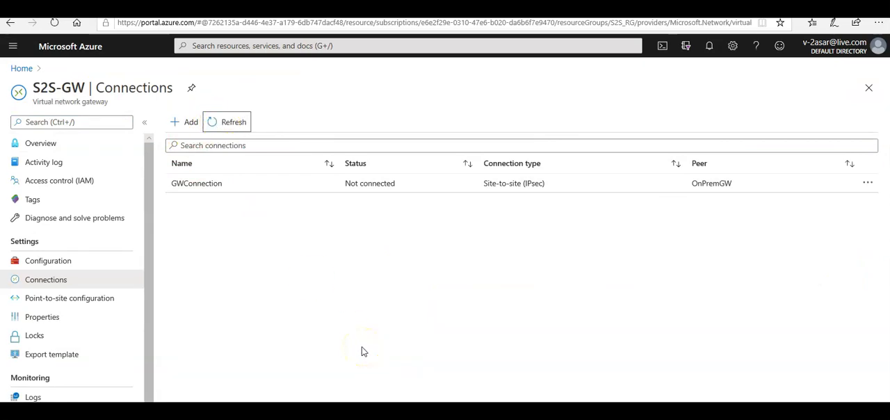